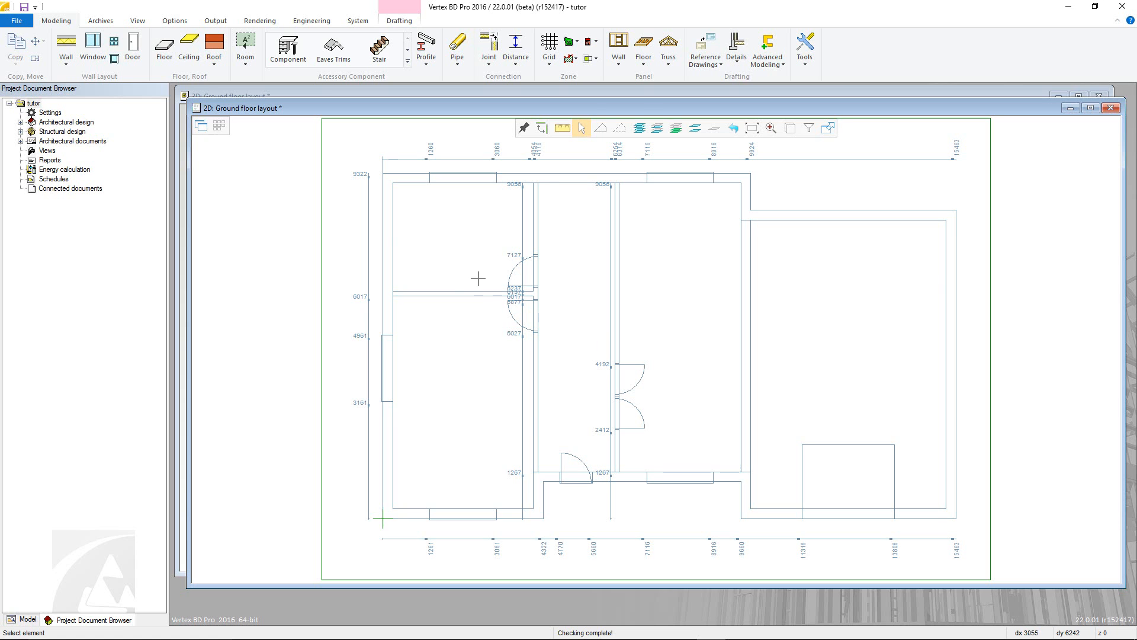
- Start a new wall and choose Framed Exterior wall 140mm, Brick siding from the exterior Framed Walls C/U library
key(ctrl+s)
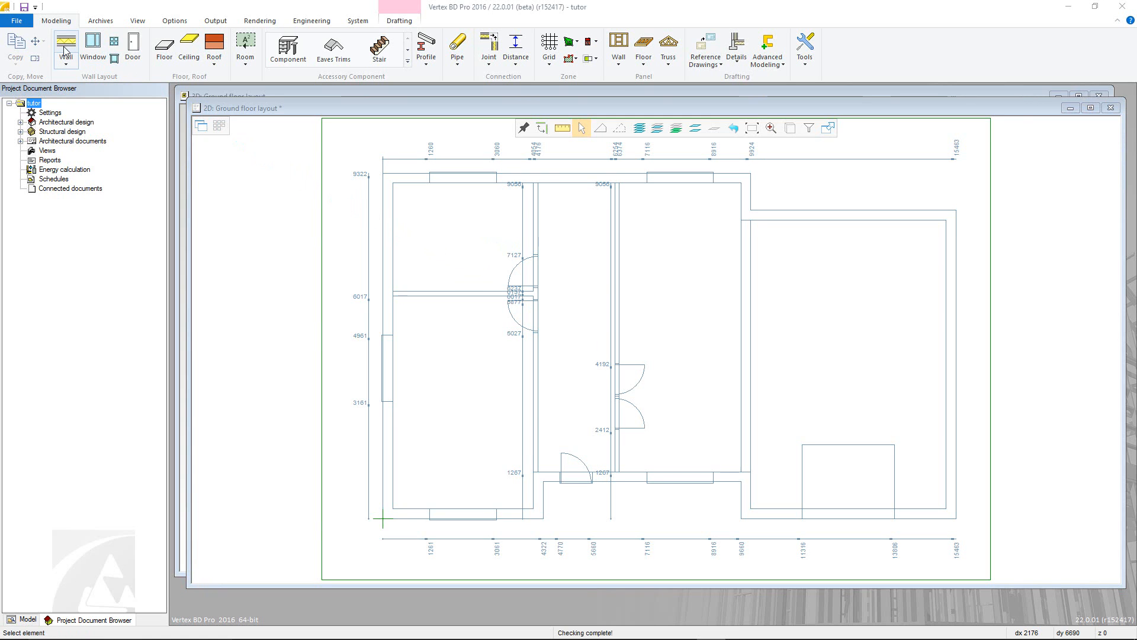
click(66, 50)
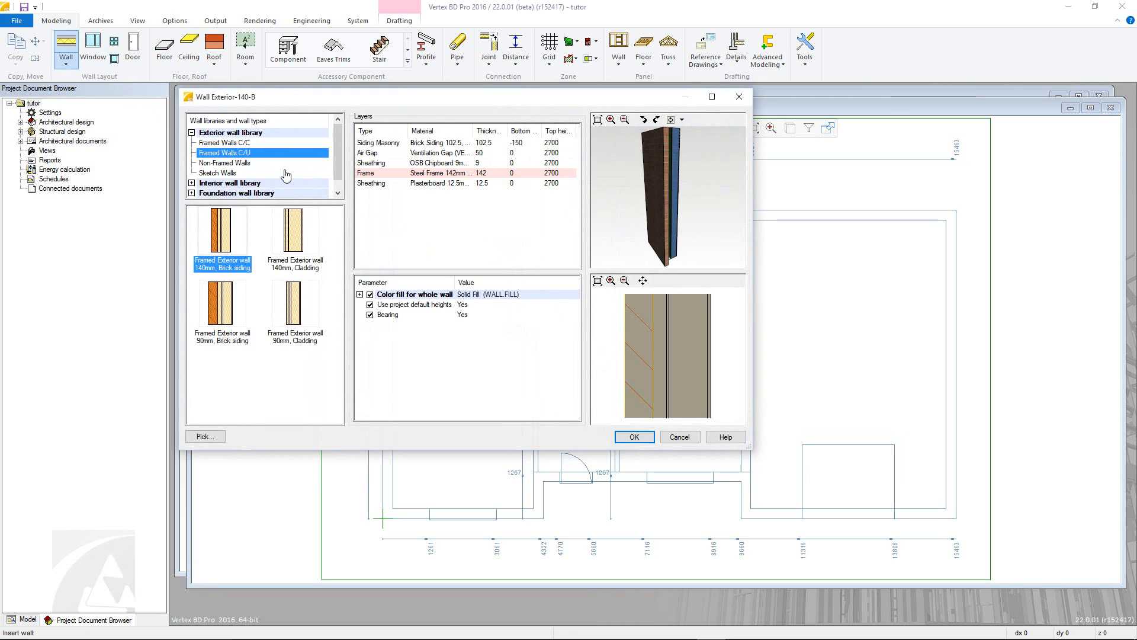
click(238, 184)
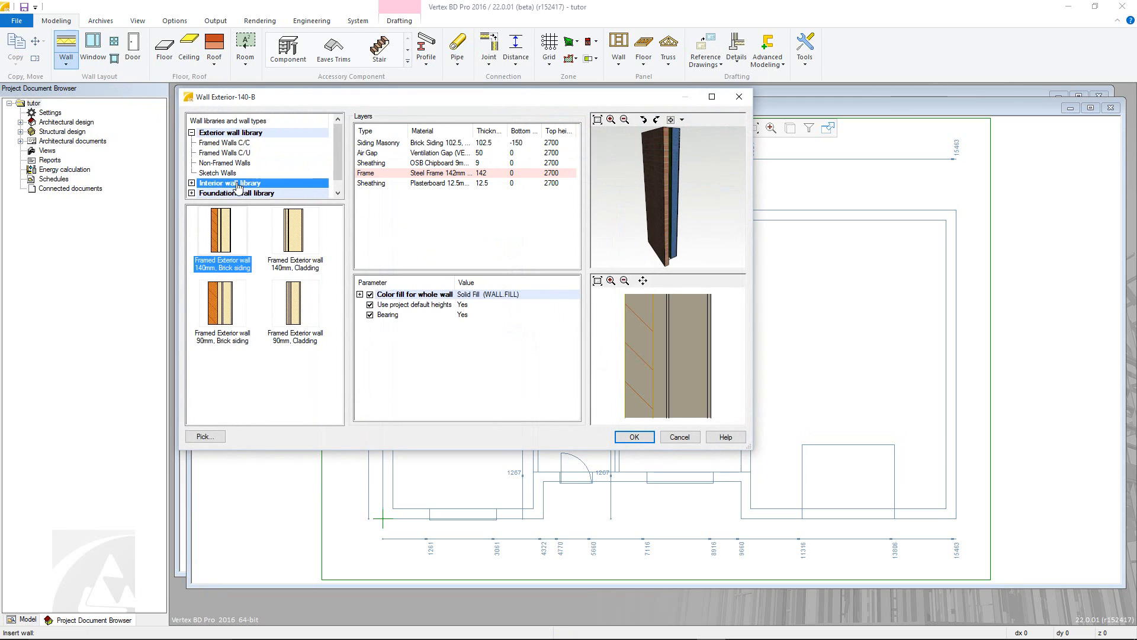
click(235, 196)
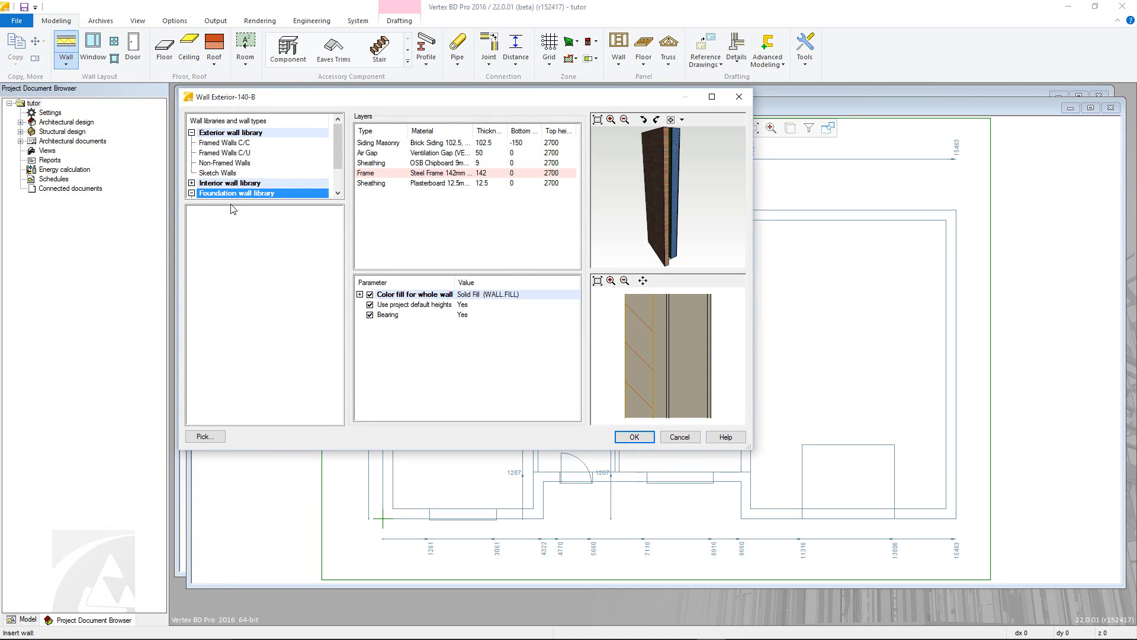
double_click(239, 193)
click(231, 174)
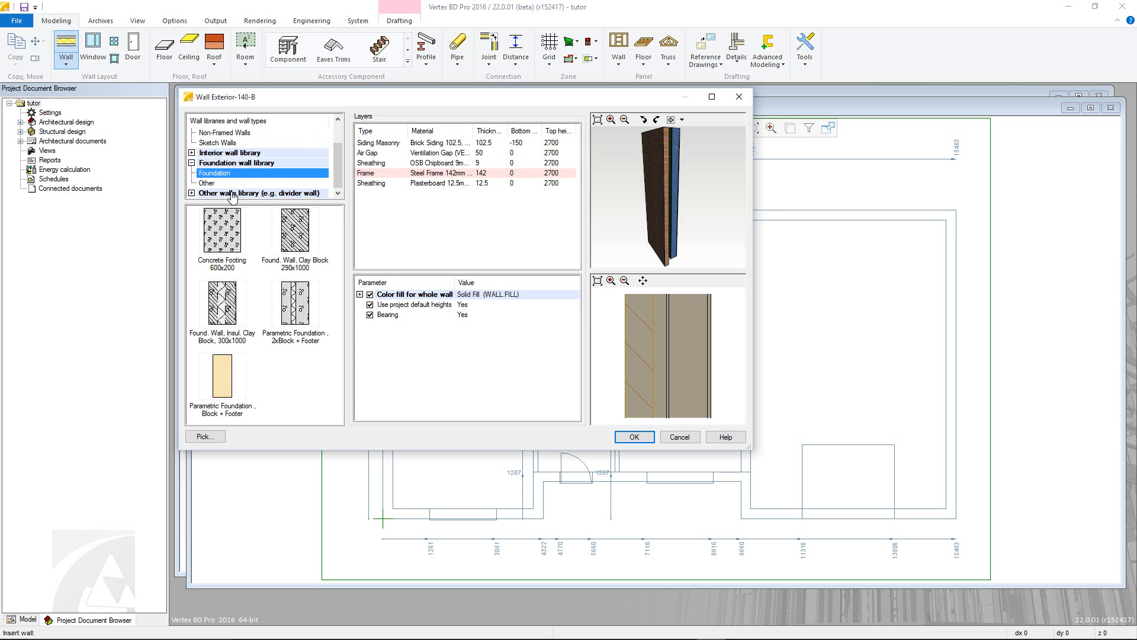
scroll(239, 160, up, 1)
click(239, 155)
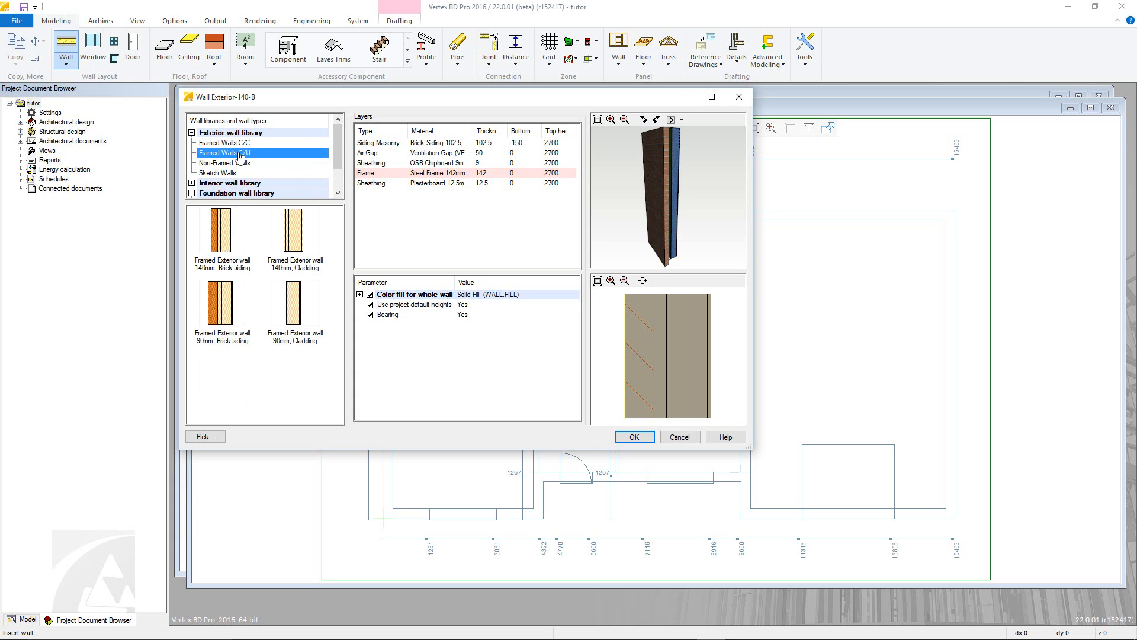
click(236, 231)
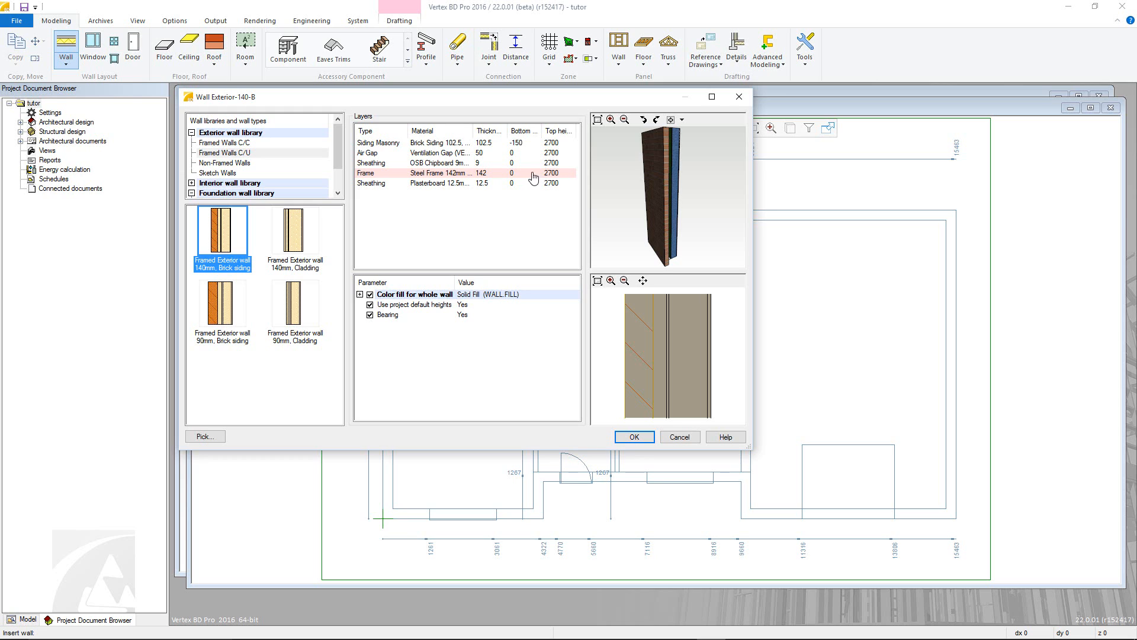
- Change the material of the wall's OSB sheathing layer to Plasterboard 10mm (PB-10)
click(462, 163)
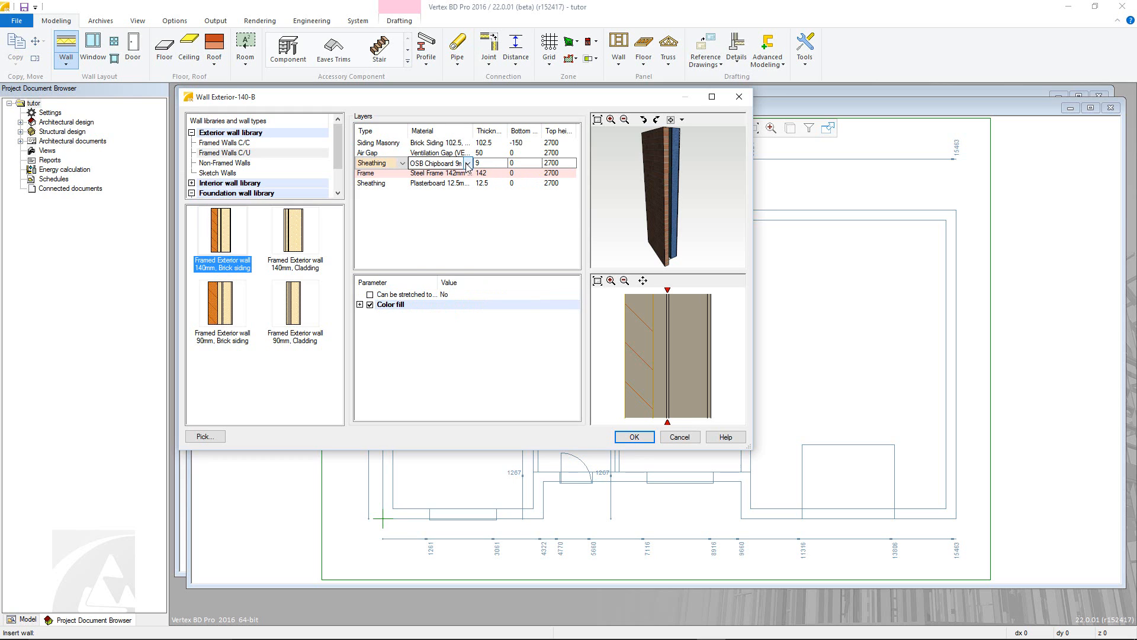
click(468, 163)
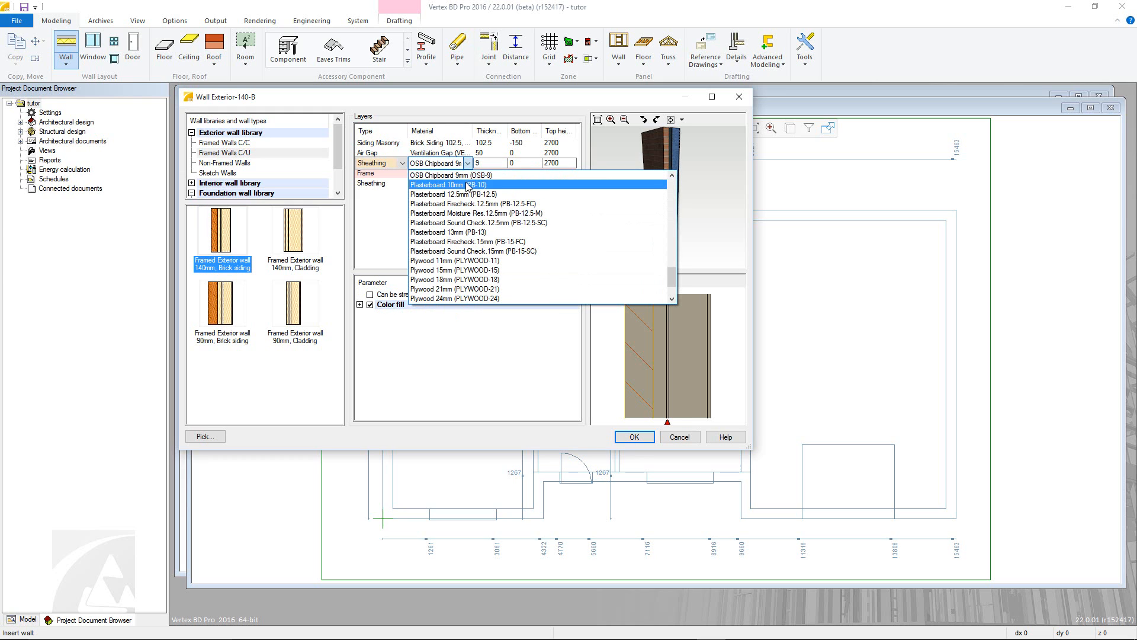
click(467, 185)
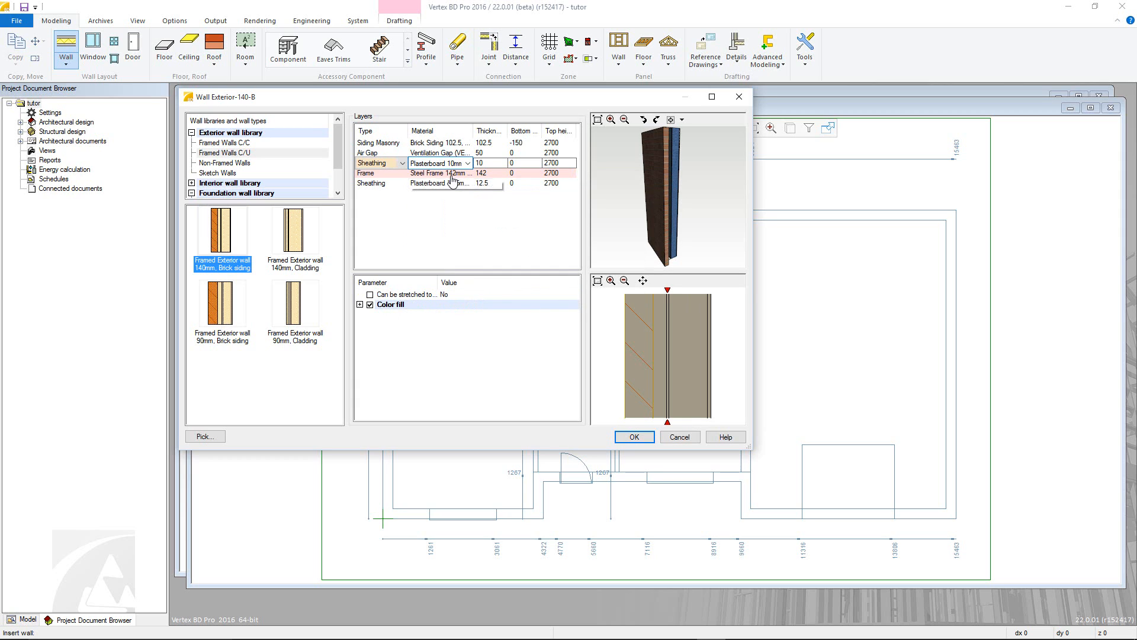
- Open the framing tools for the wall's steel frame layer
click(452, 179)
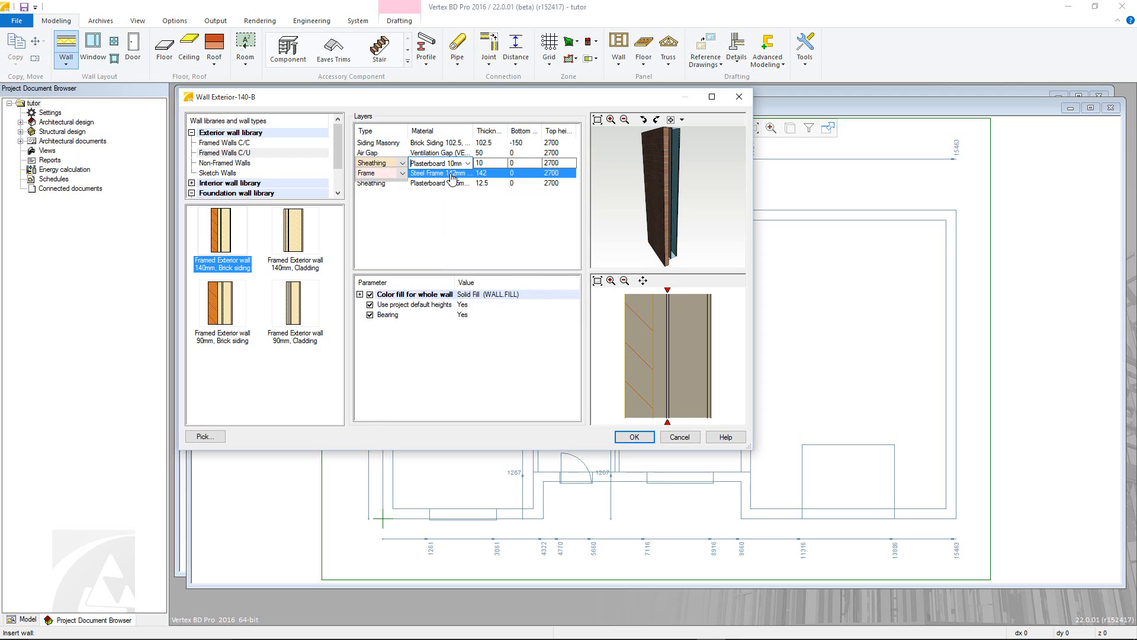
click(452, 179)
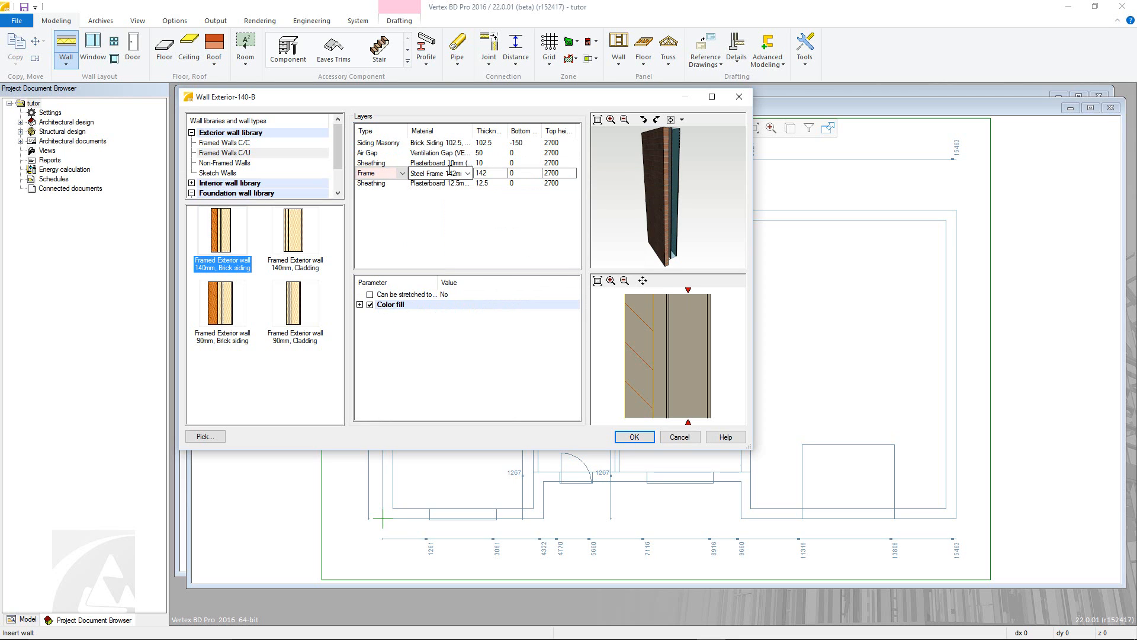
right_click(450, 170)
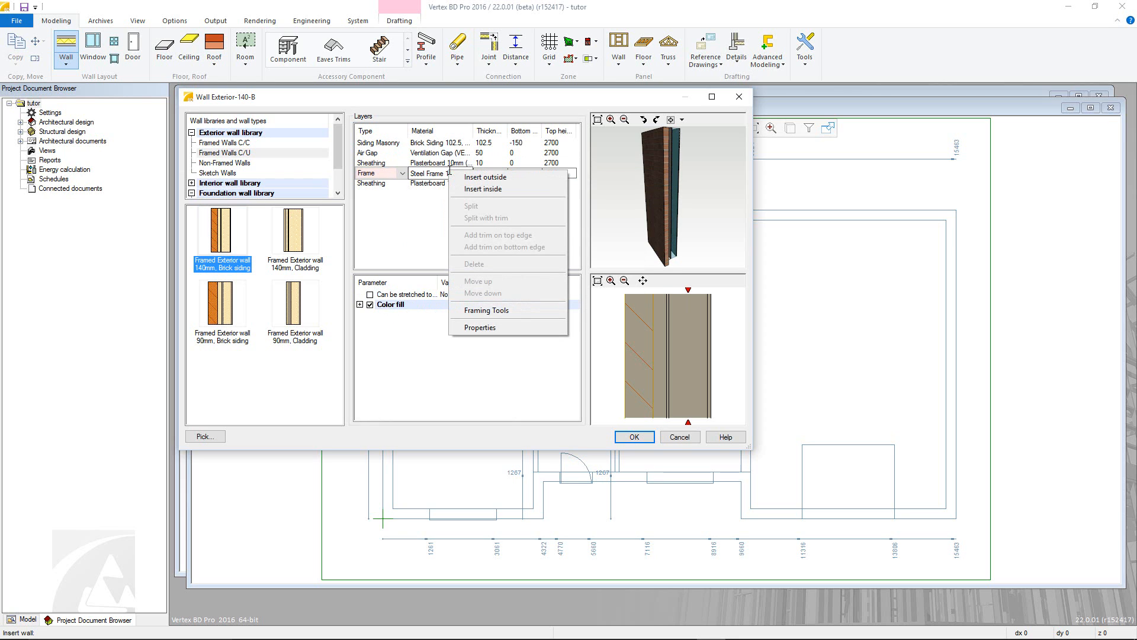
click(463, 309)
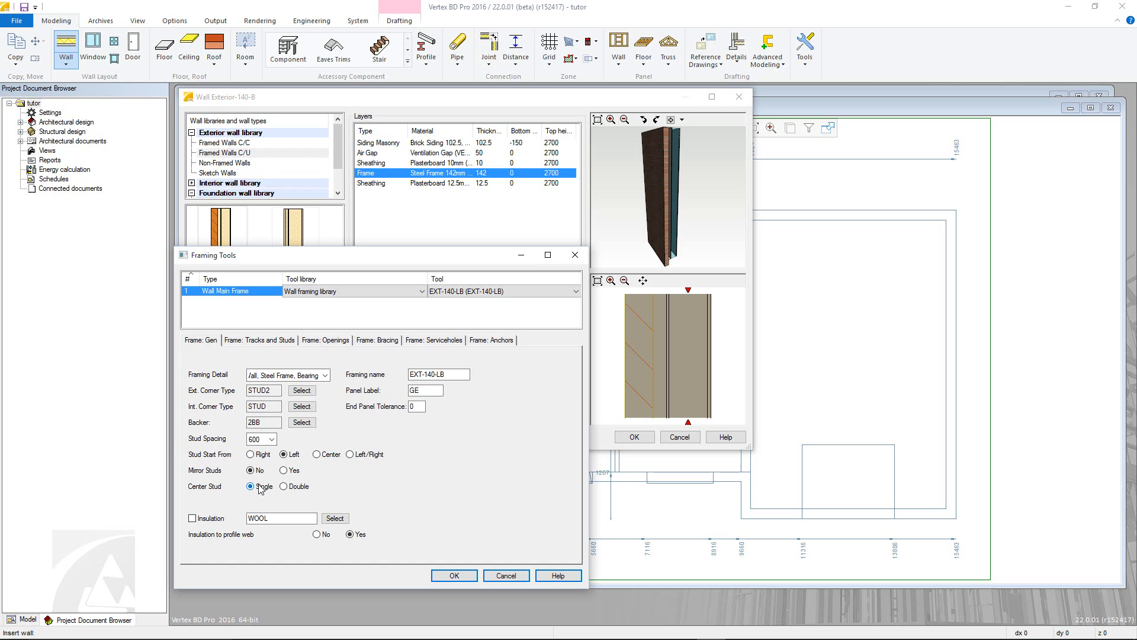
- Examine the framing detail options and the insulation material choices in the general frame settings, keeping the current selections
click(326, 376)
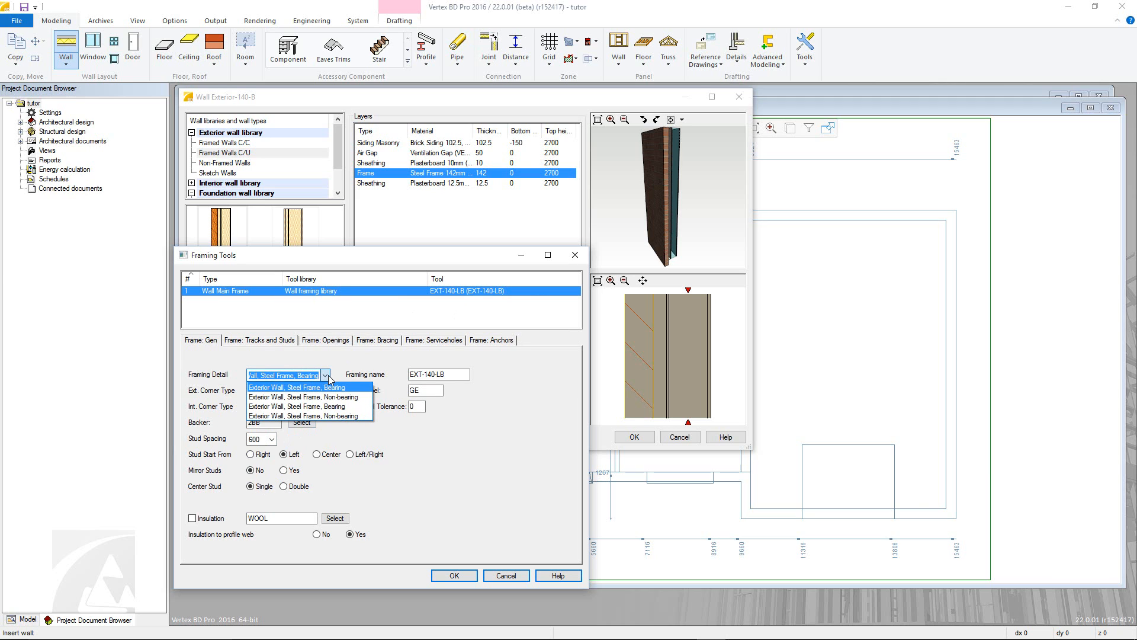
click(327, 376)
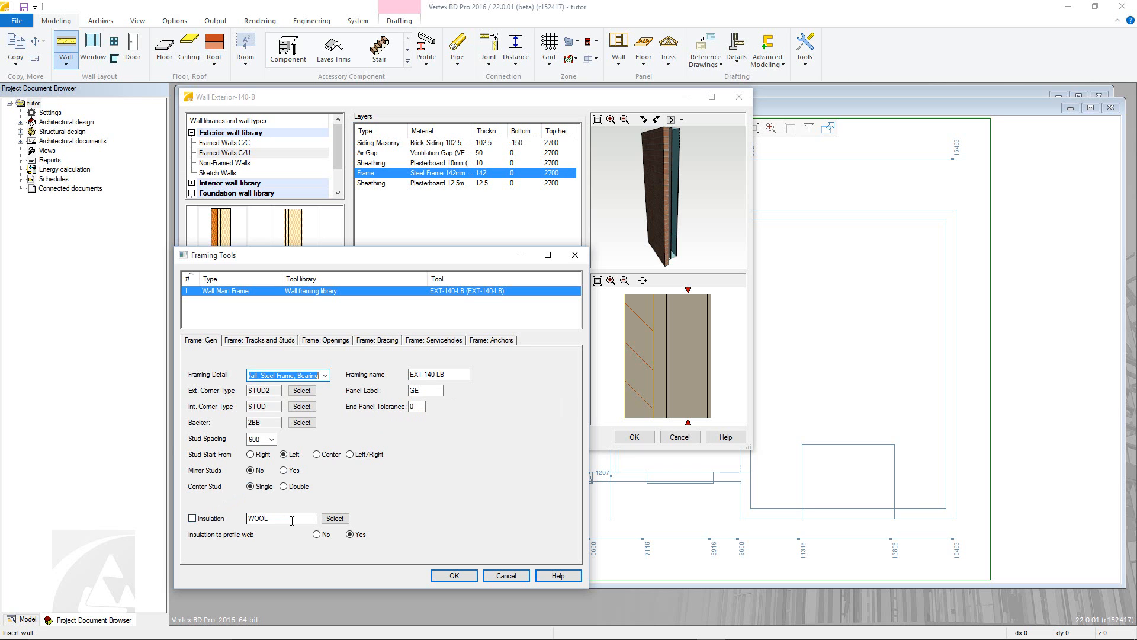
click(335, 519)
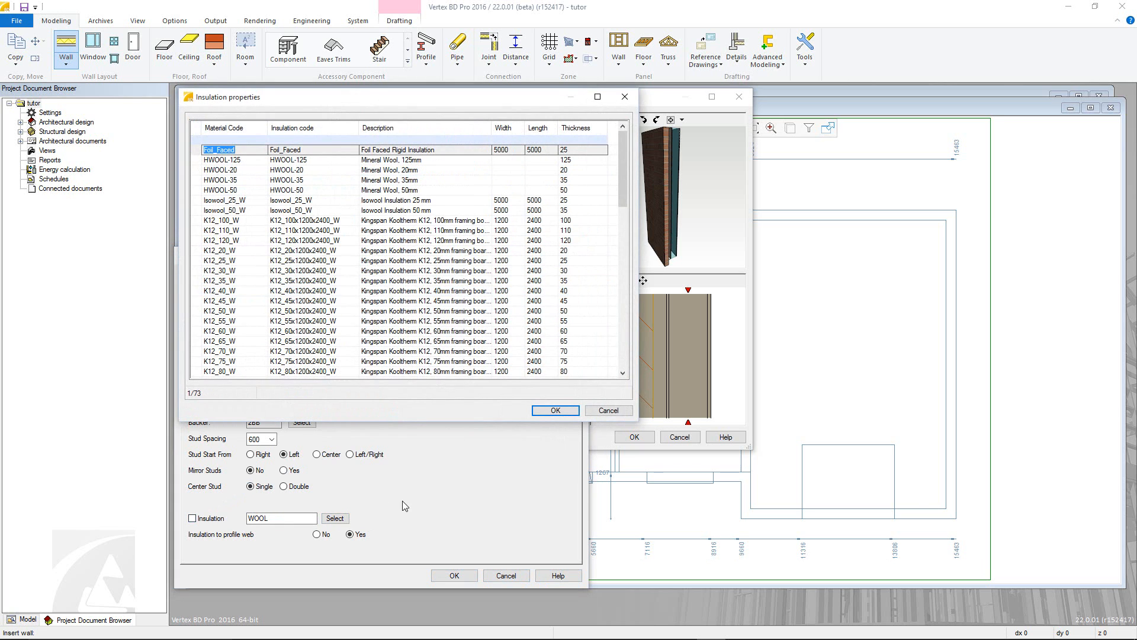
click(593, 412)
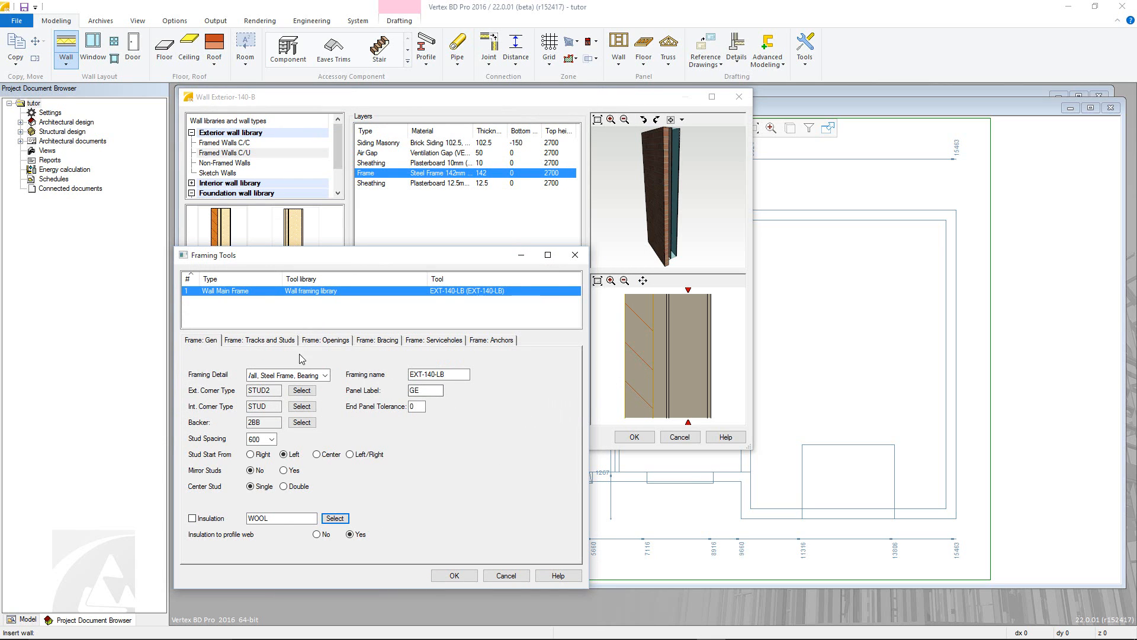
- Examine the tracks and studs settings, including the Top Track L piece properties and the available top track types
click(274, 343)
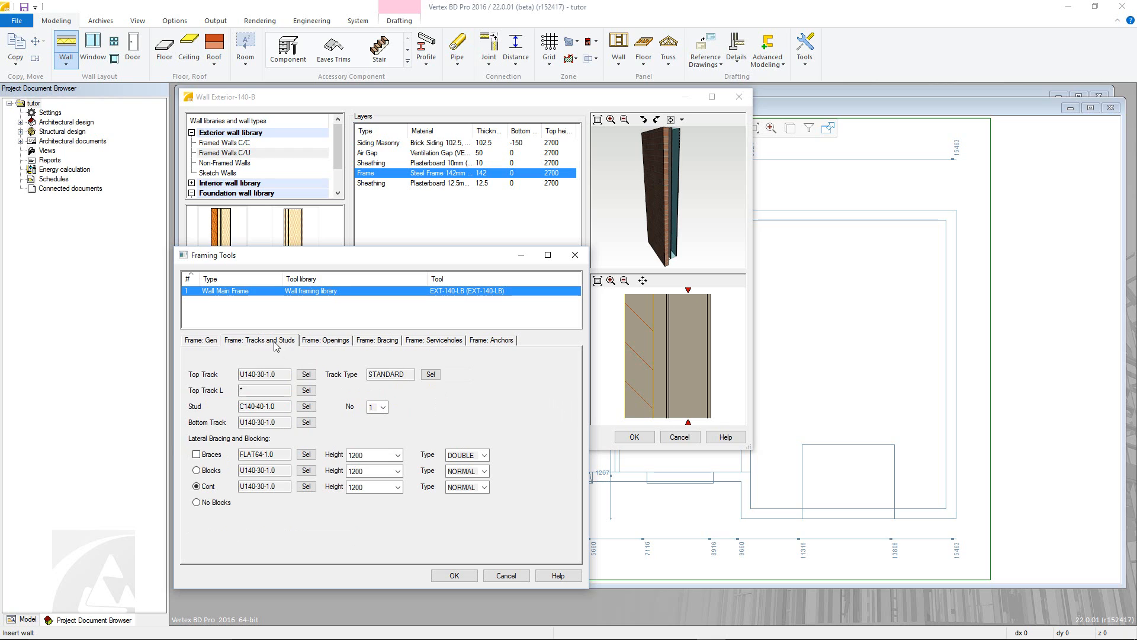
click(306, 390)
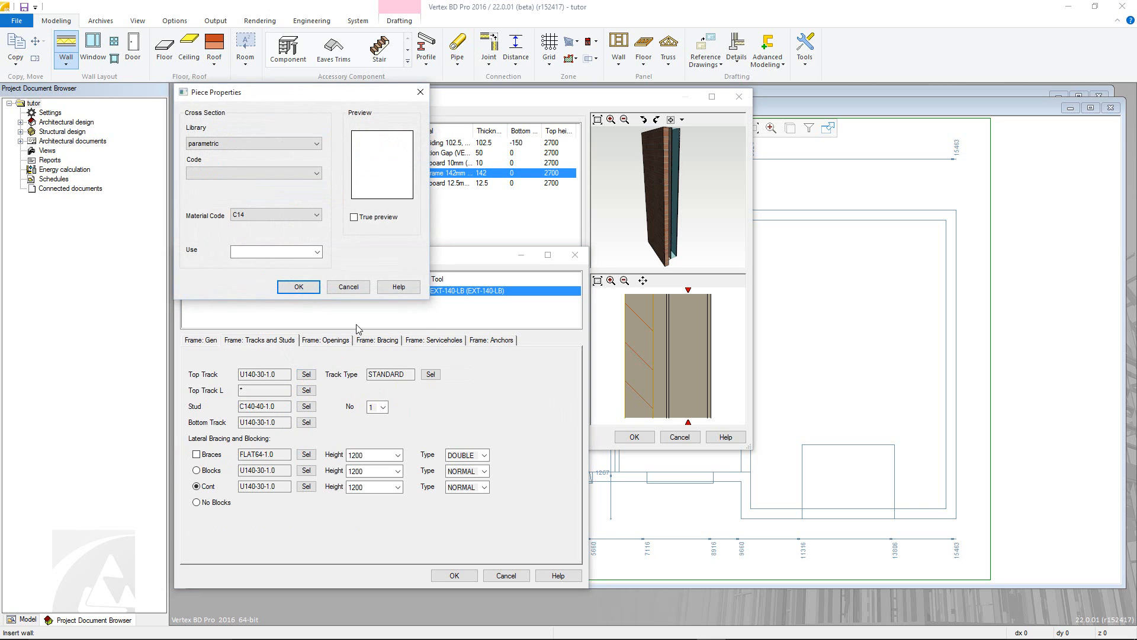
click(359, 289)
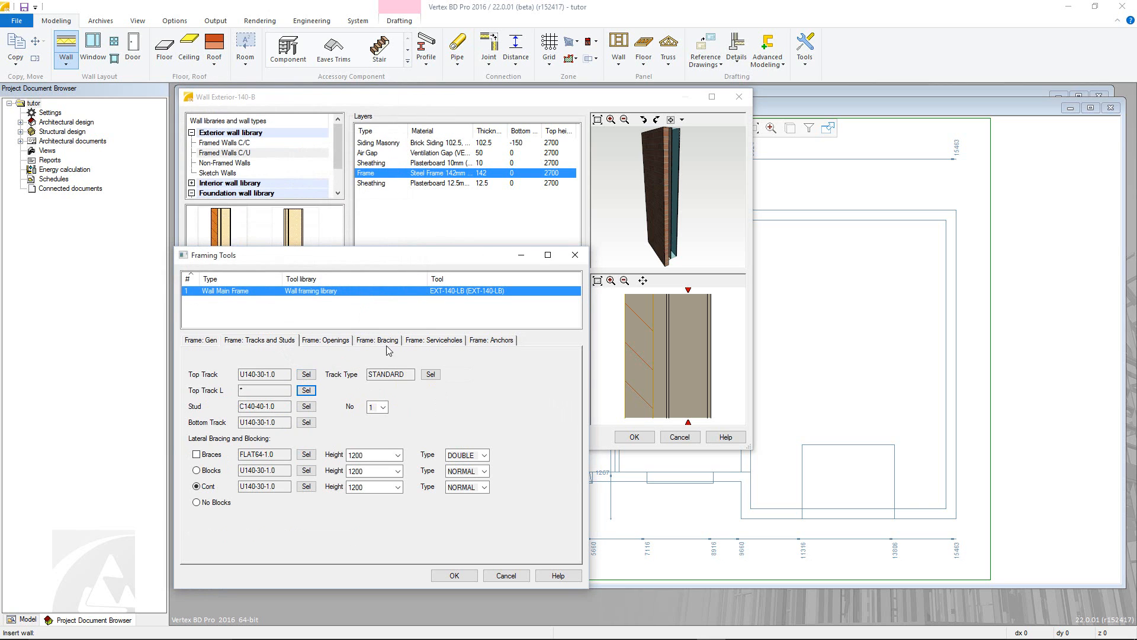
click(431, 374)
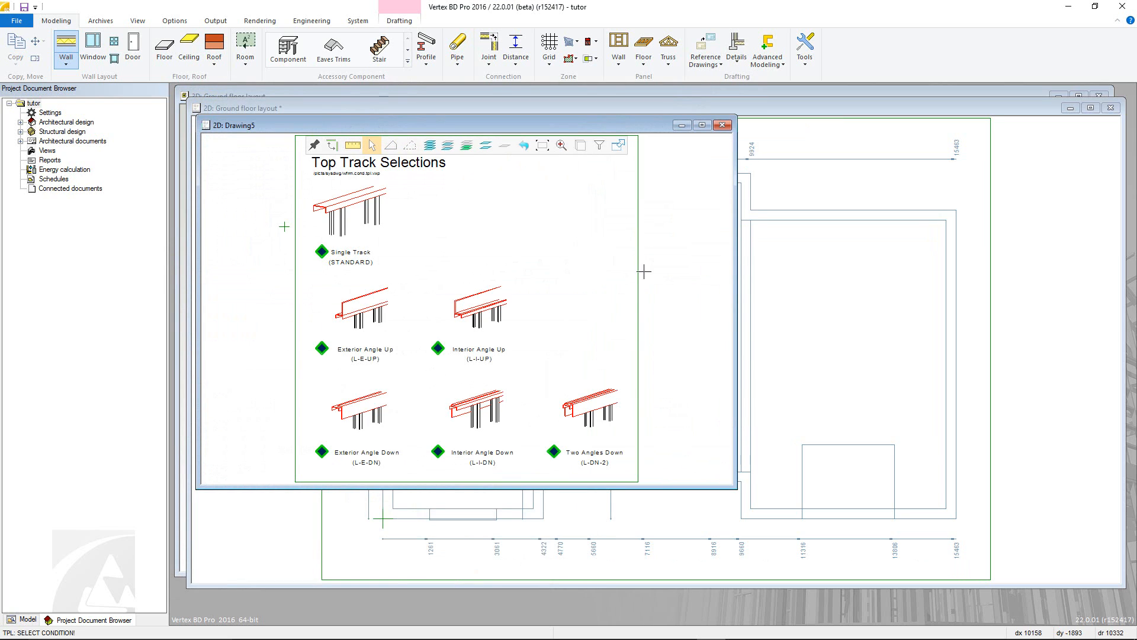
click(722, 125)
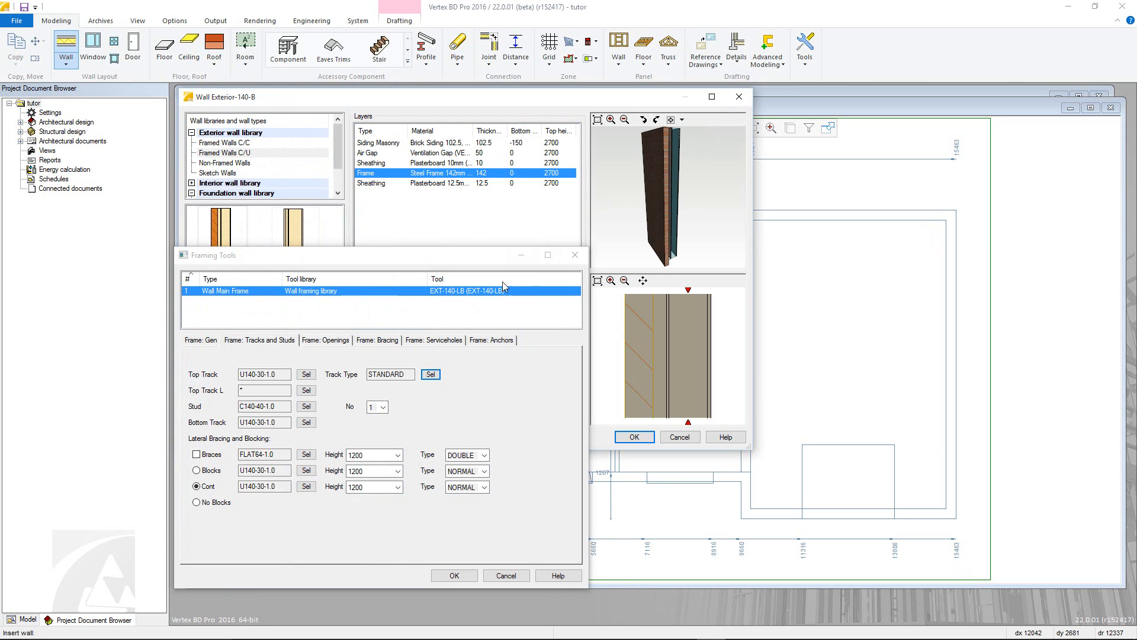
- Examine the lateral bracing and blocking settings, including the brace type choices and the height choices for continuous blocking
click(209, 456)
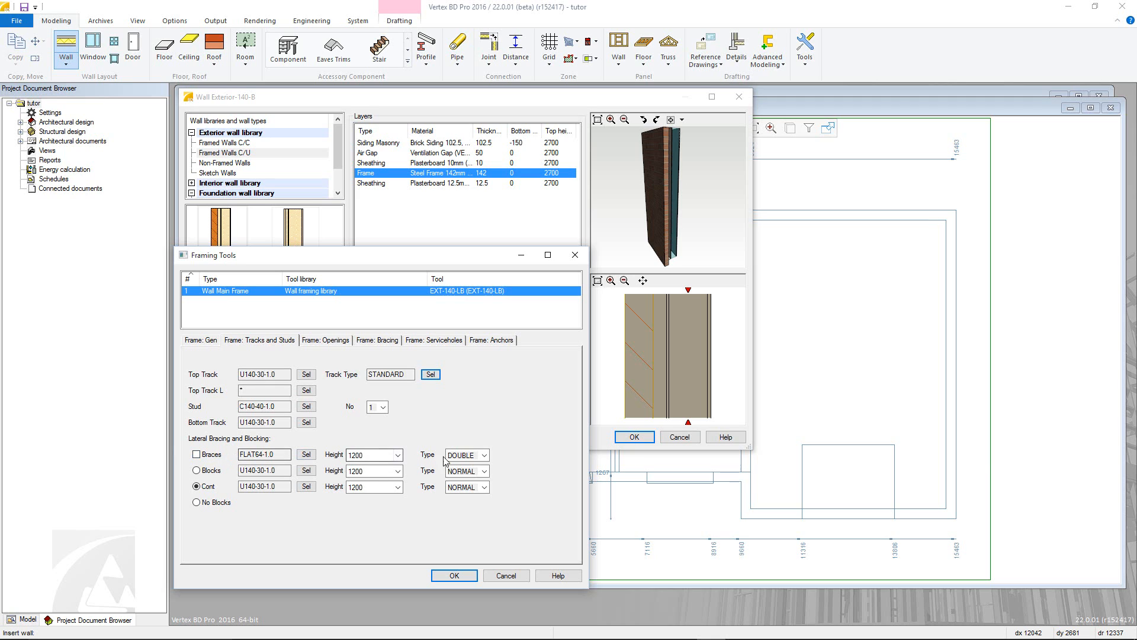
click(474, 454)
click(485, 455)
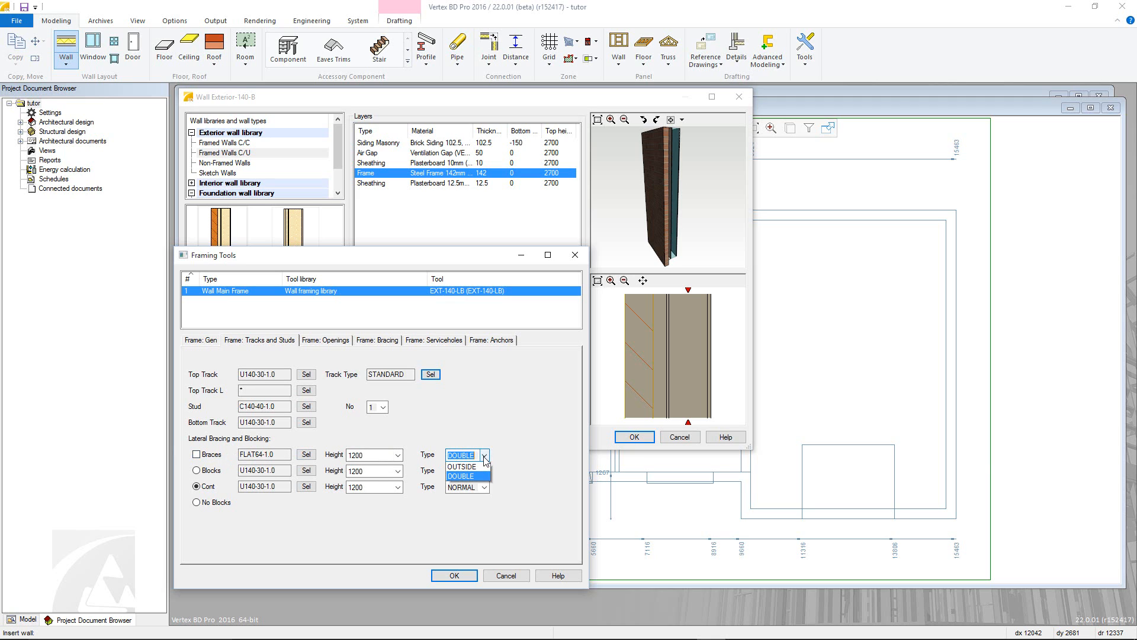
click(484, 457)
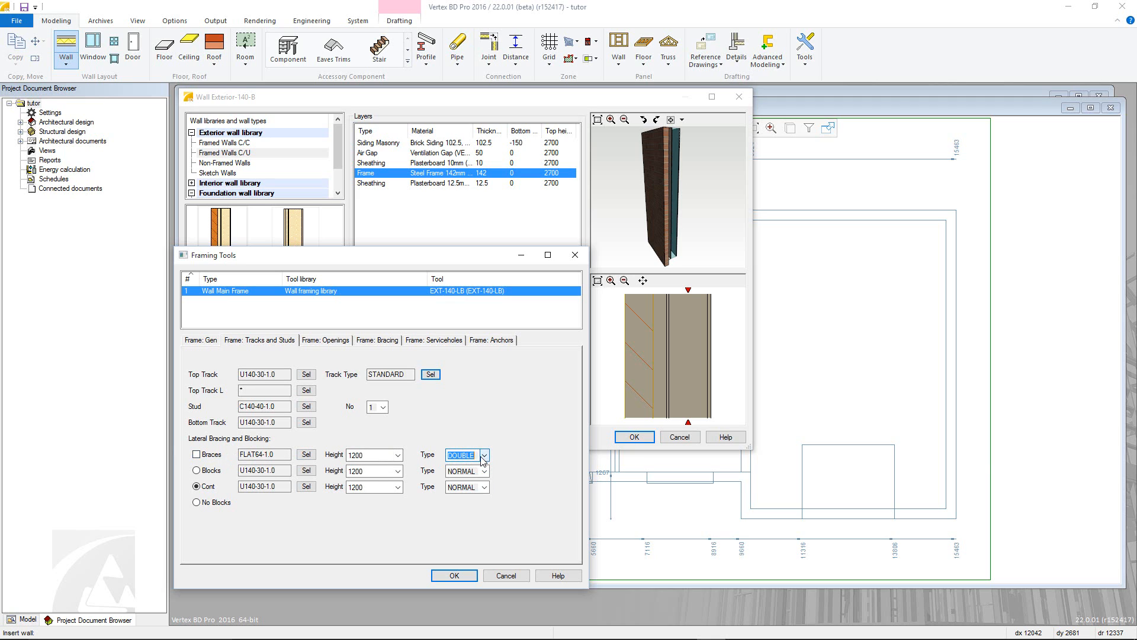
click(212, 472)
click(209, 487)
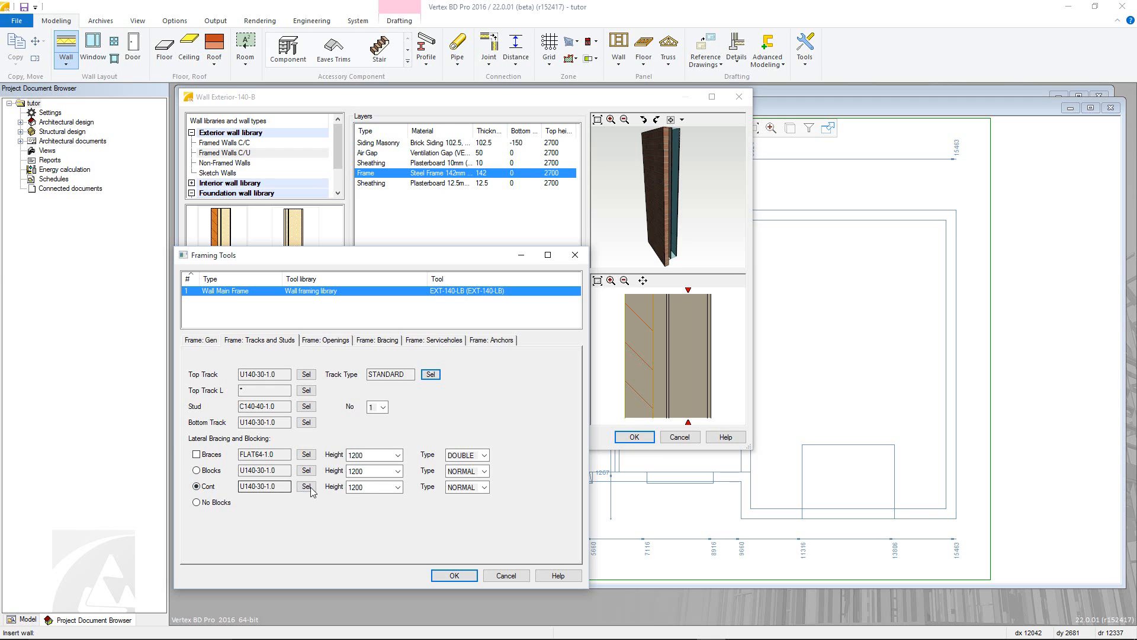
click(397, 488)
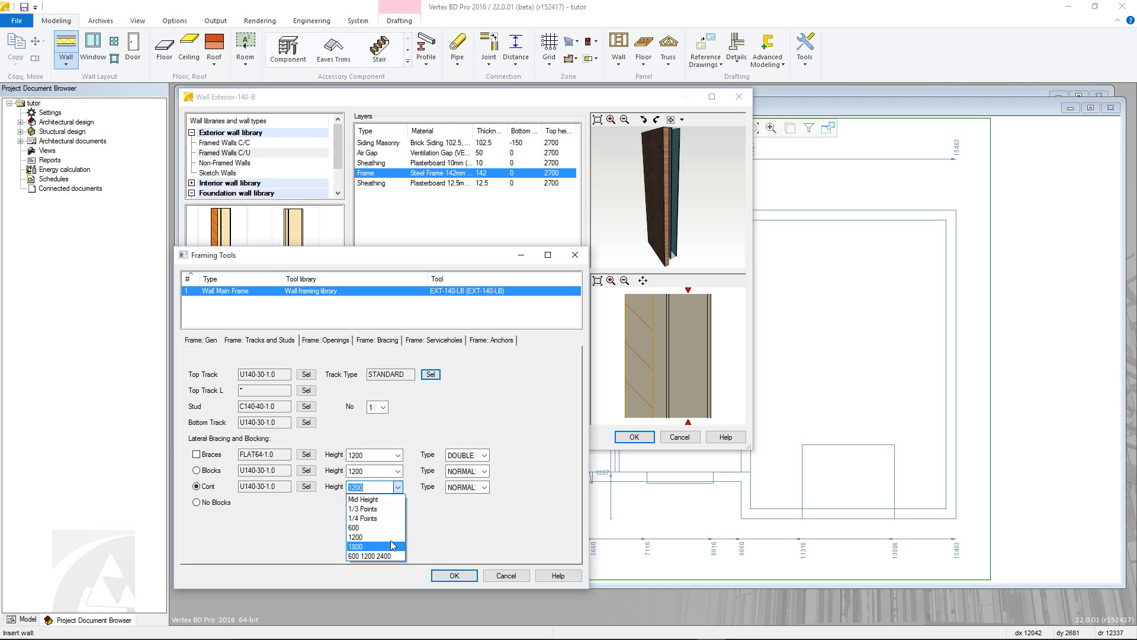
click(428, 521)
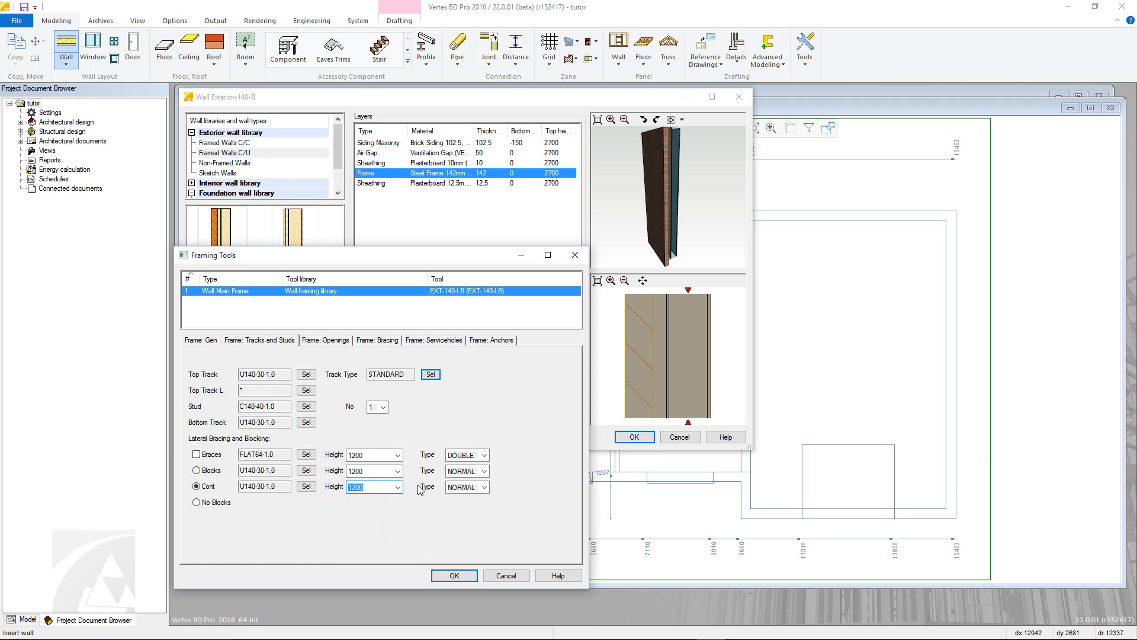
- In the frame openings settings, review the header maximum widths and set Header 1 to the small trussed lintel without verticals
click(337, 345)
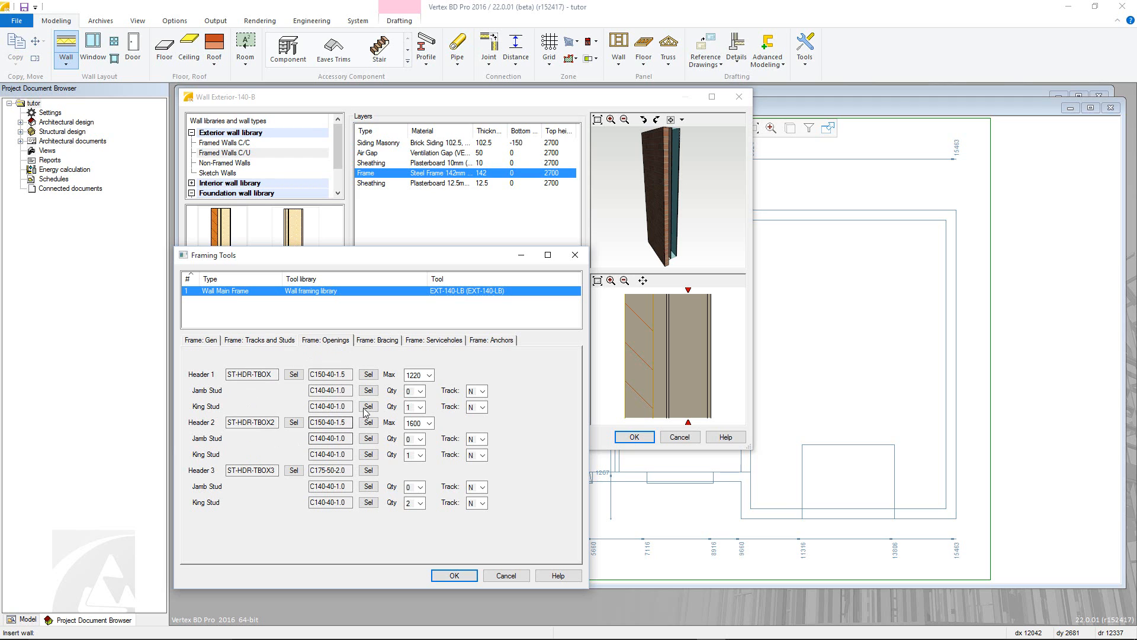
click(430, 375)
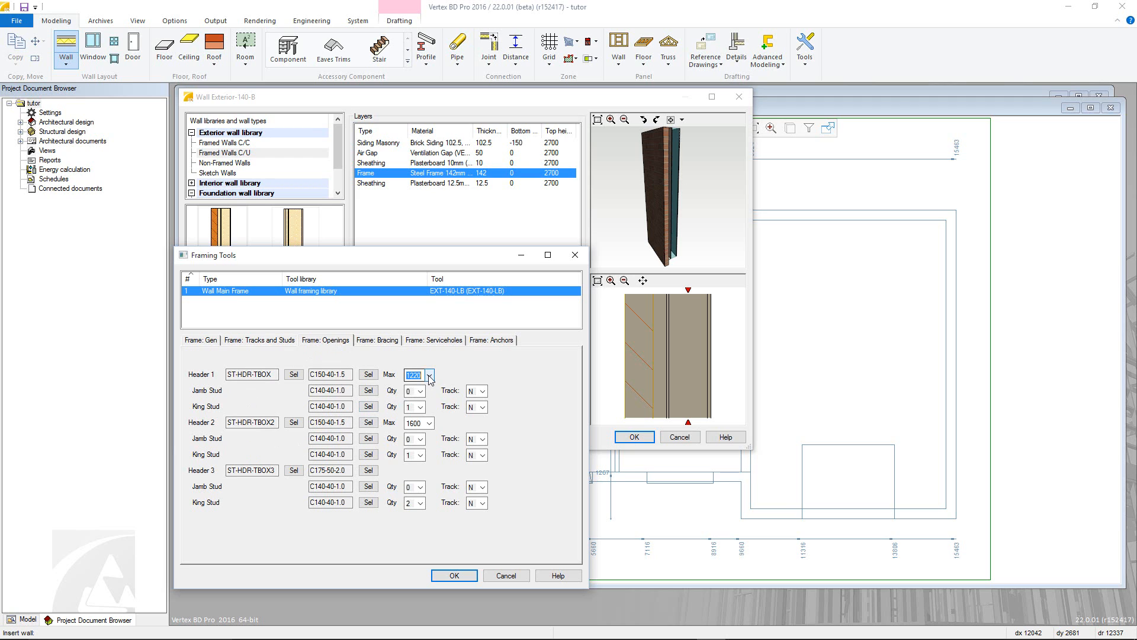
click(430, 376)
click(429, 422)
click(429, 424)
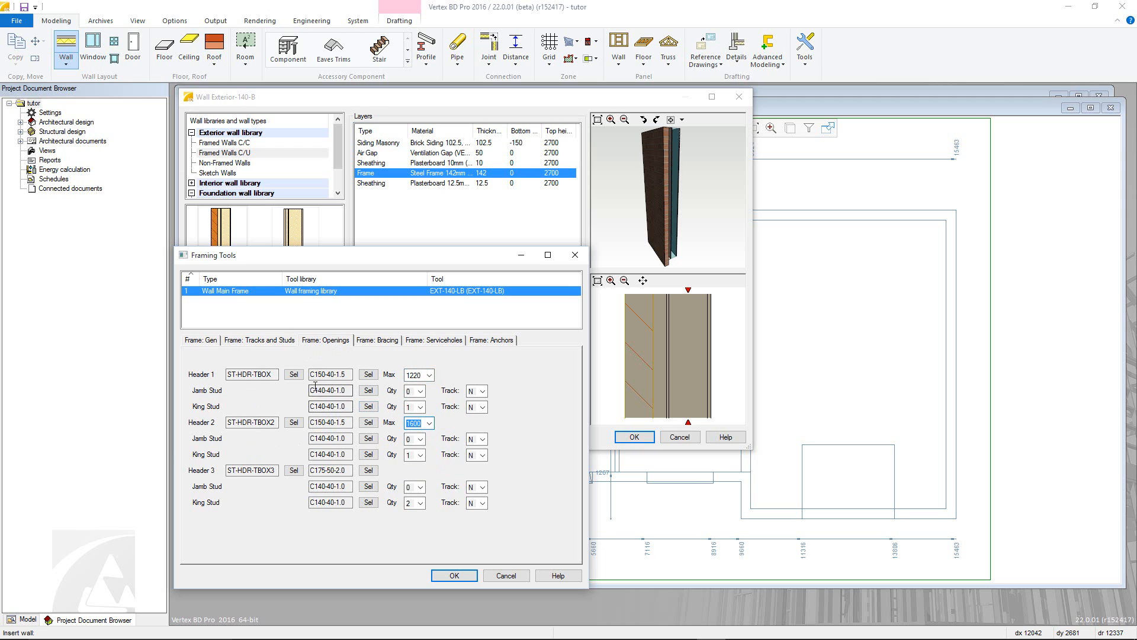
click(294, 375)
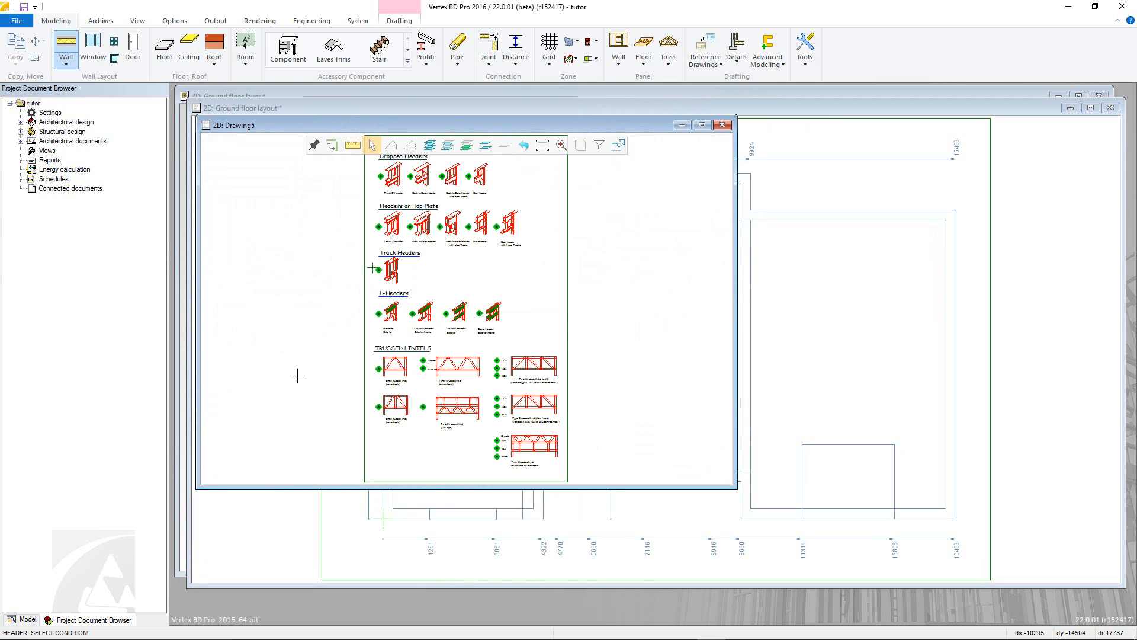
scroll(393, 373, up, 3)
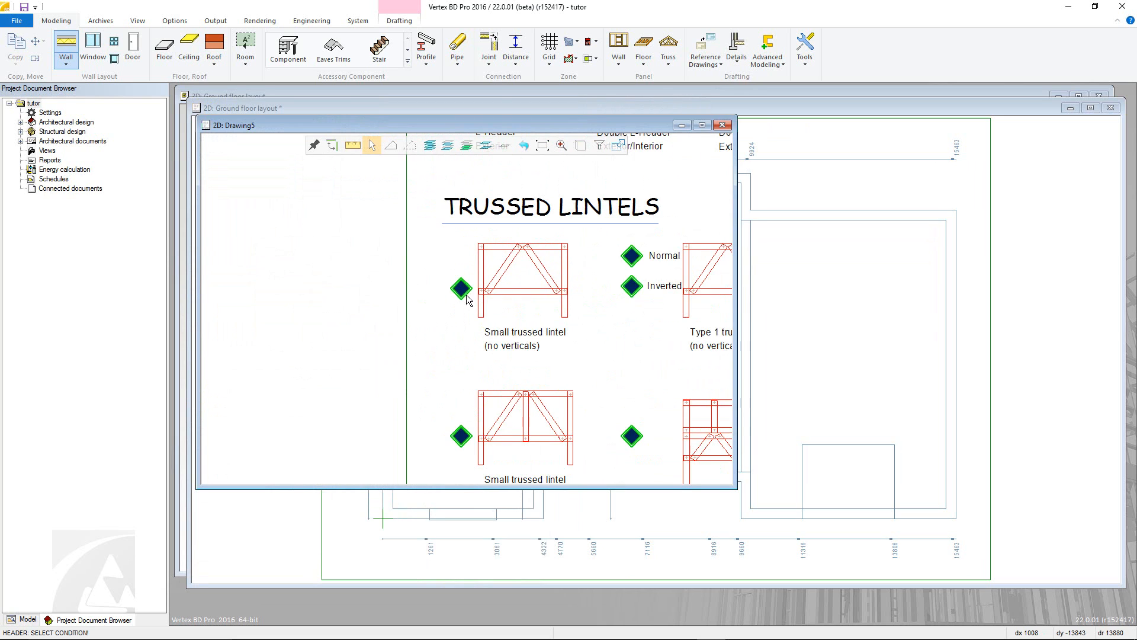
click(463, 294)
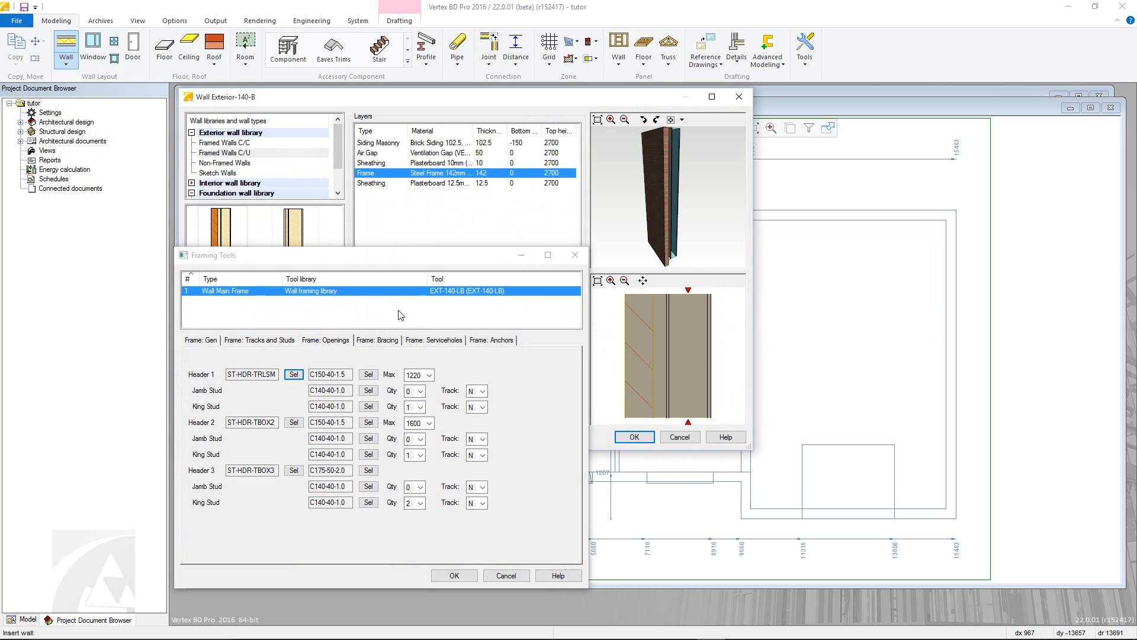
- Examine the frame bracing settings, including the brace type choices for the left side and for all sides
click(366, 340)
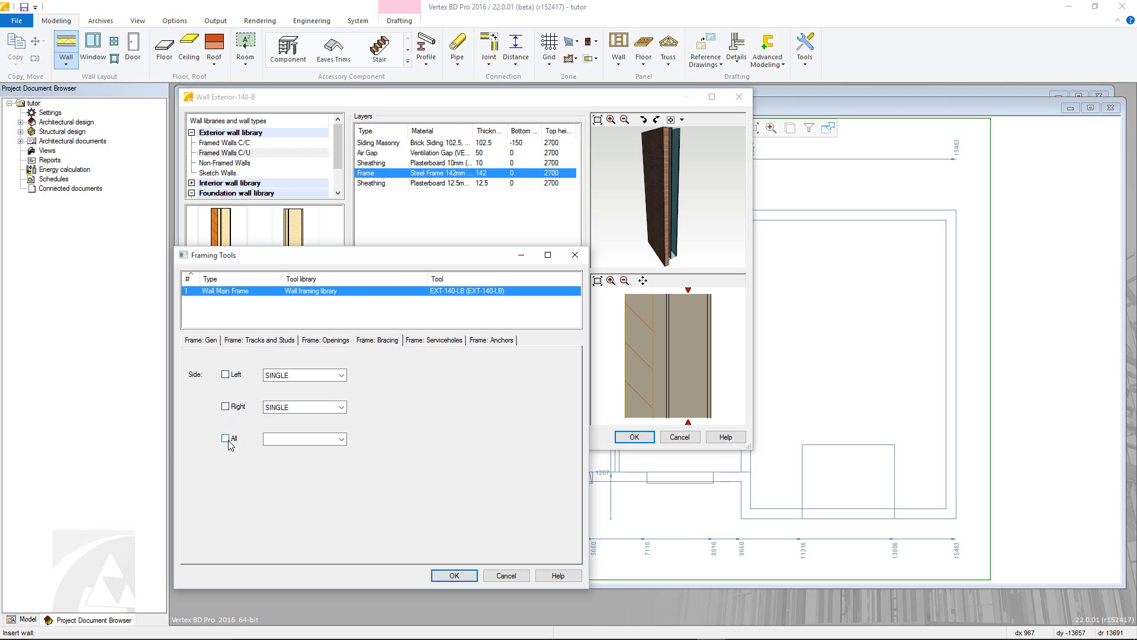
click(342, 375)
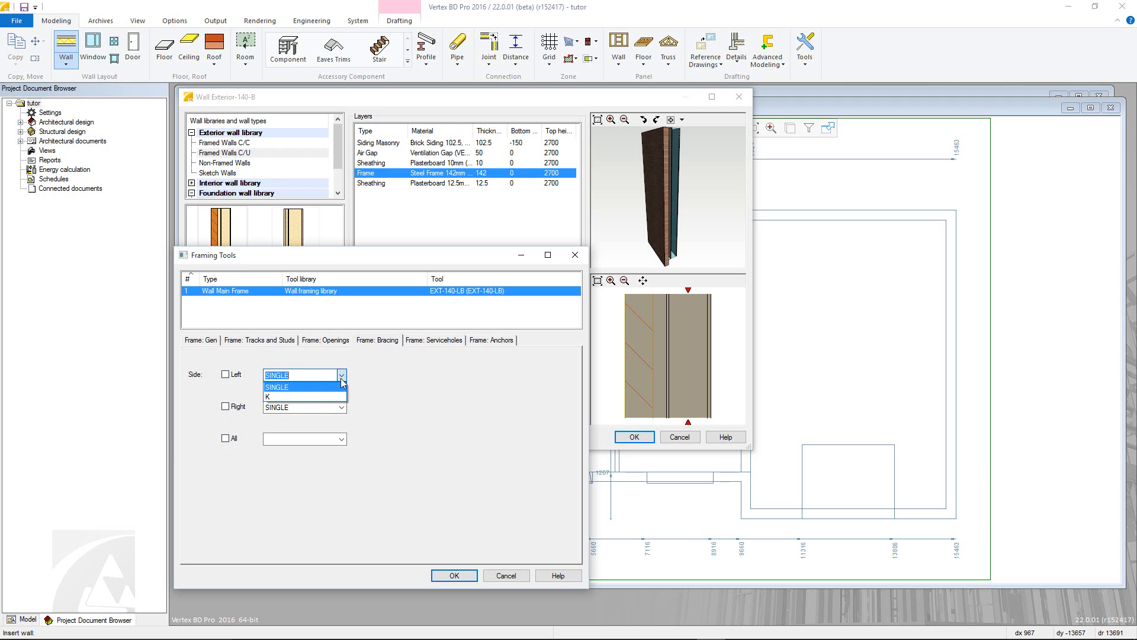
click(341, 384)
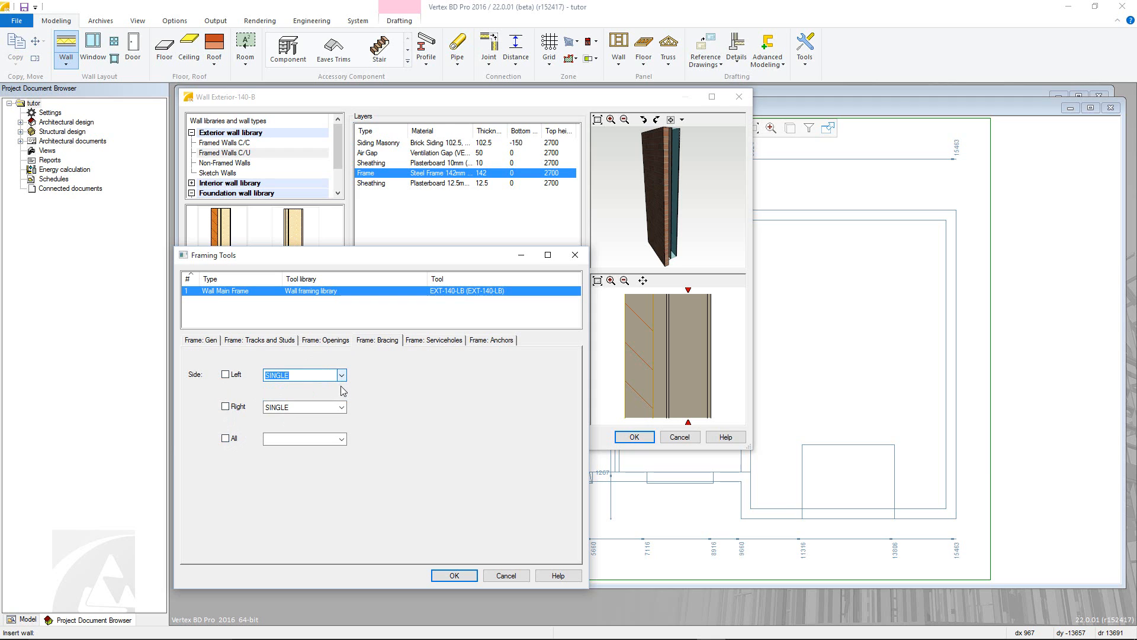
click(341, 438)
click(342, 438)
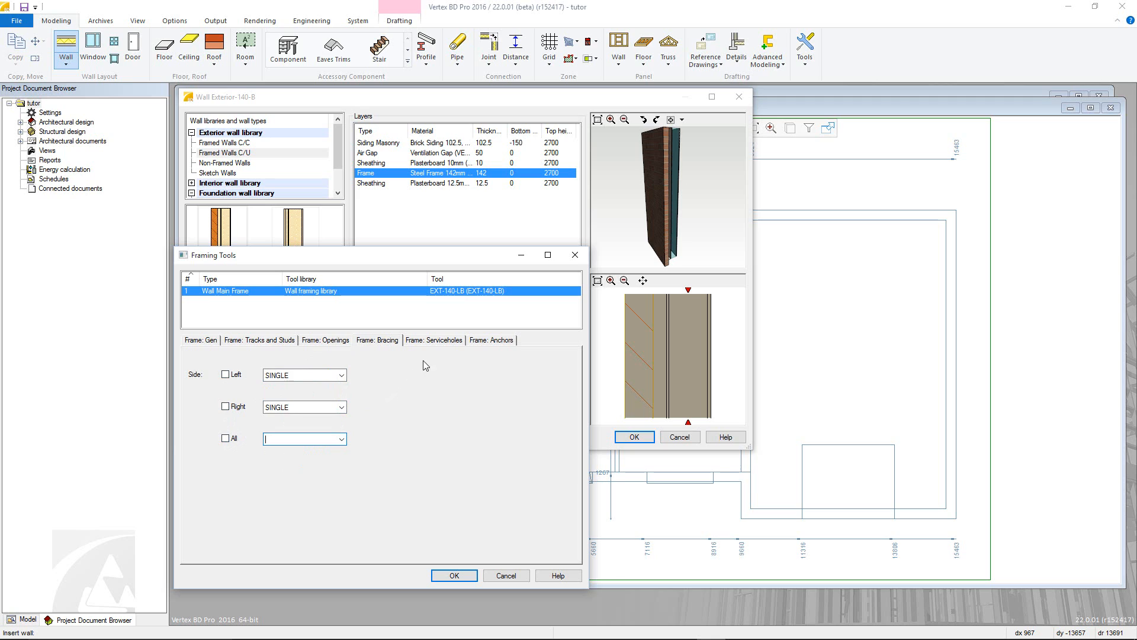
- Examine the service hole settings, including the height choices and the available hole types
click(437, 344)
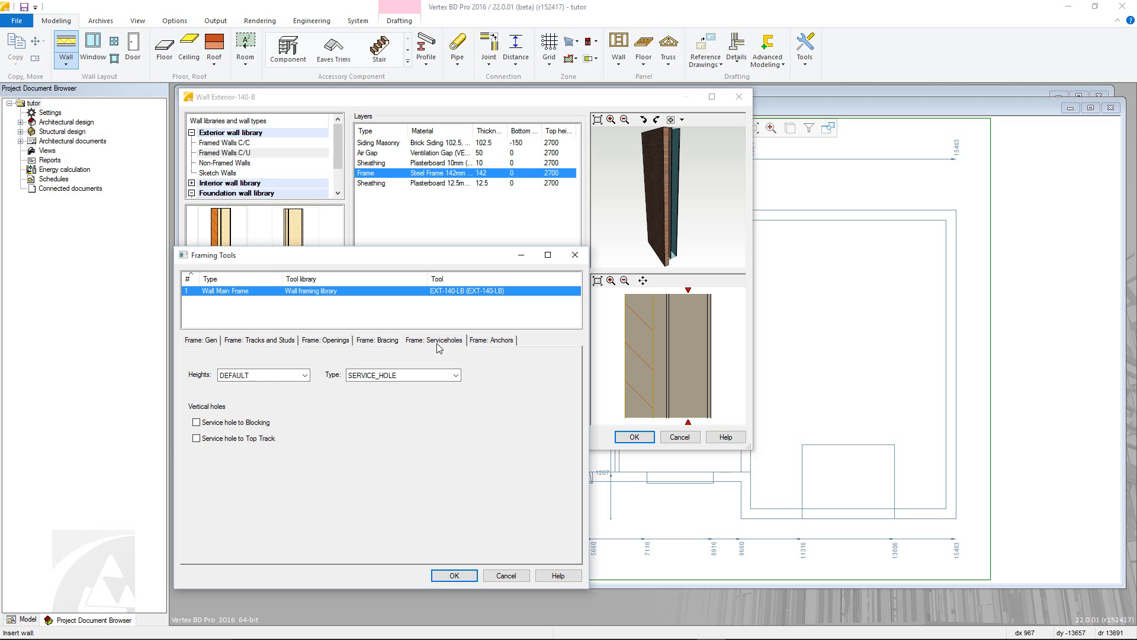
click(306, 374)
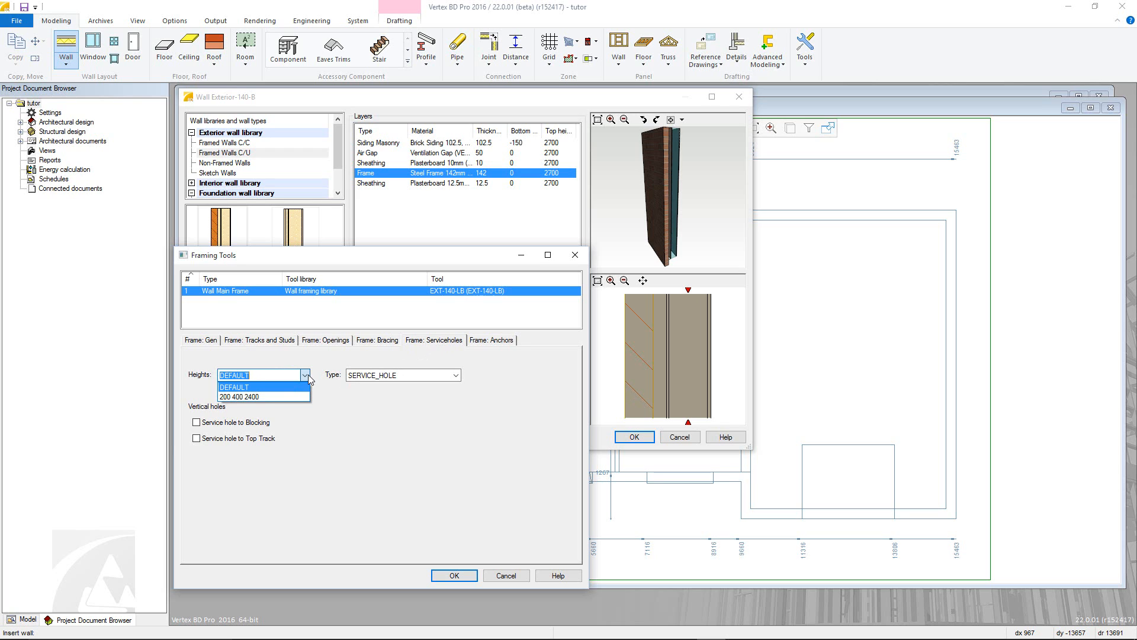
click(307, 377)
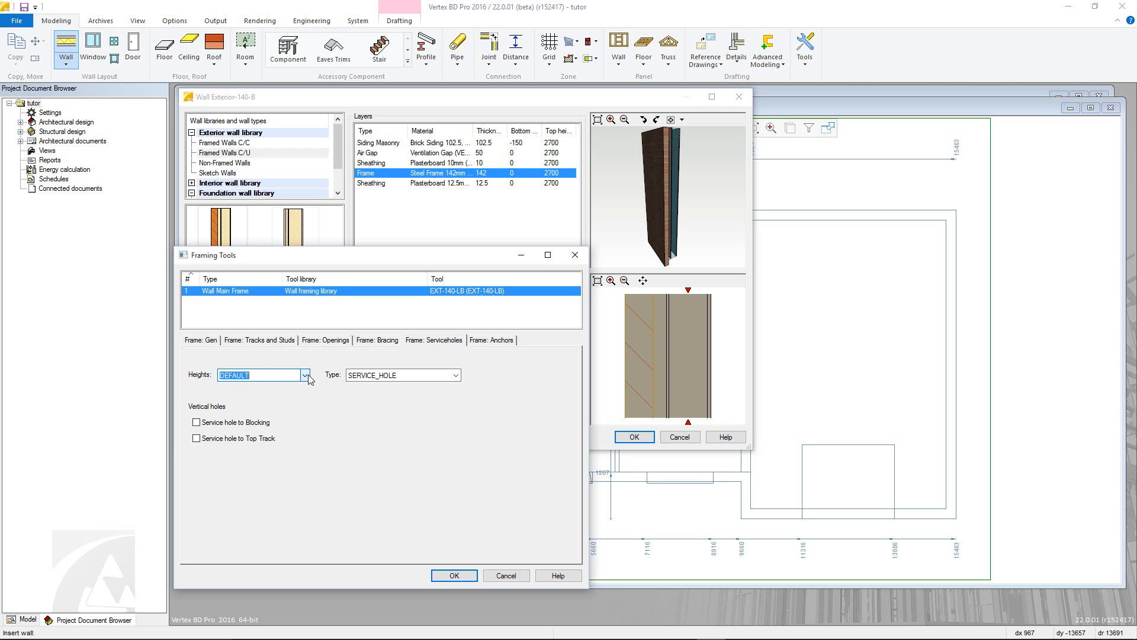
click(455, 375)
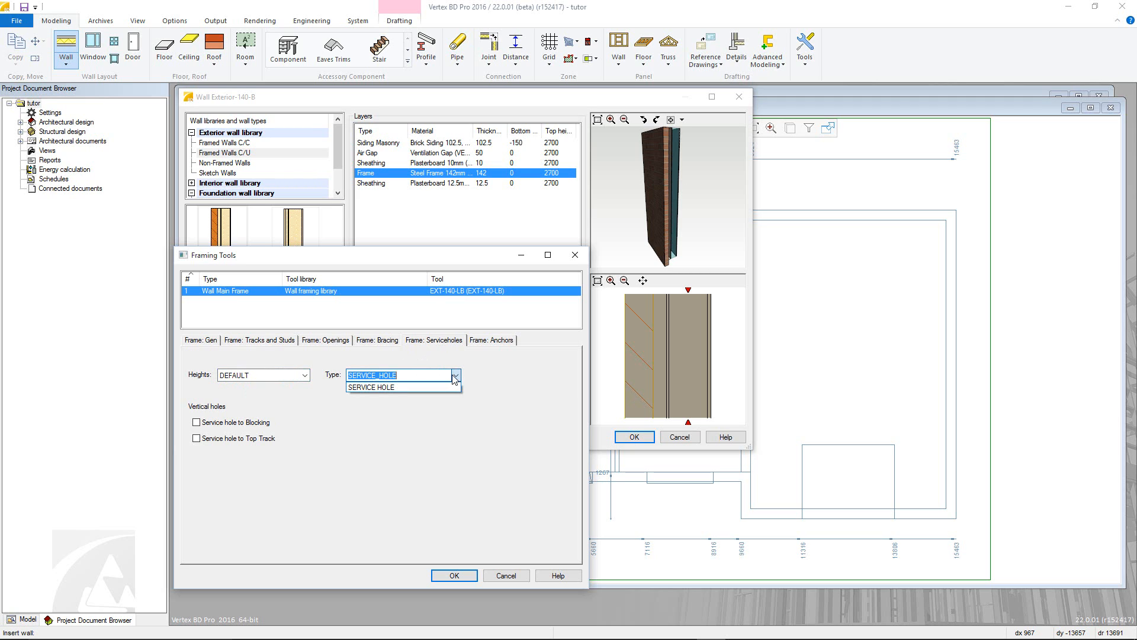
click(455, 376)
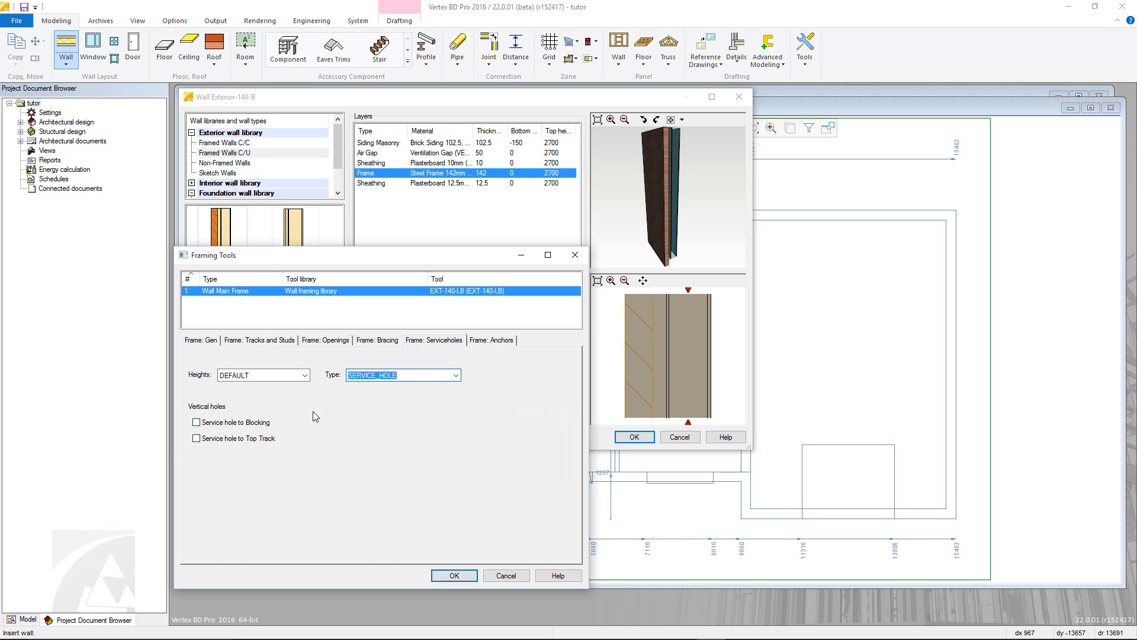
- Try enabling vertical service holes to the blocking and the top track, and clear both options again
click(257, 424)
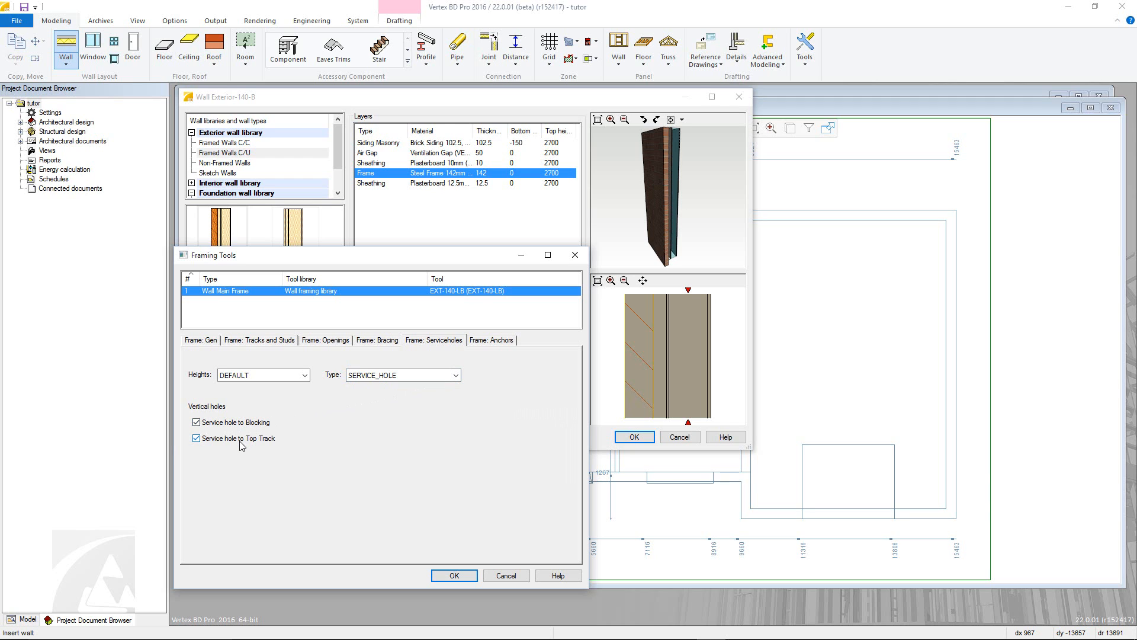
click(241, 444)
click(244, 425)
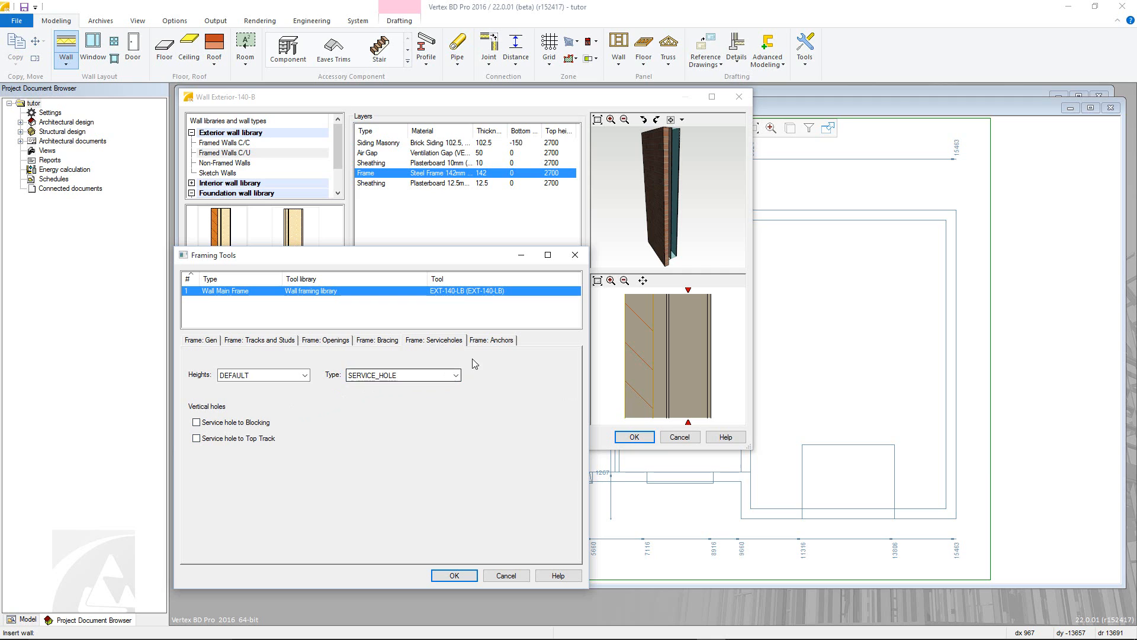
- Review the panel anchor types without adding anchors, and accept the framing settings and the 140 mm brick siding exterior wall for placement
click(491, 341)
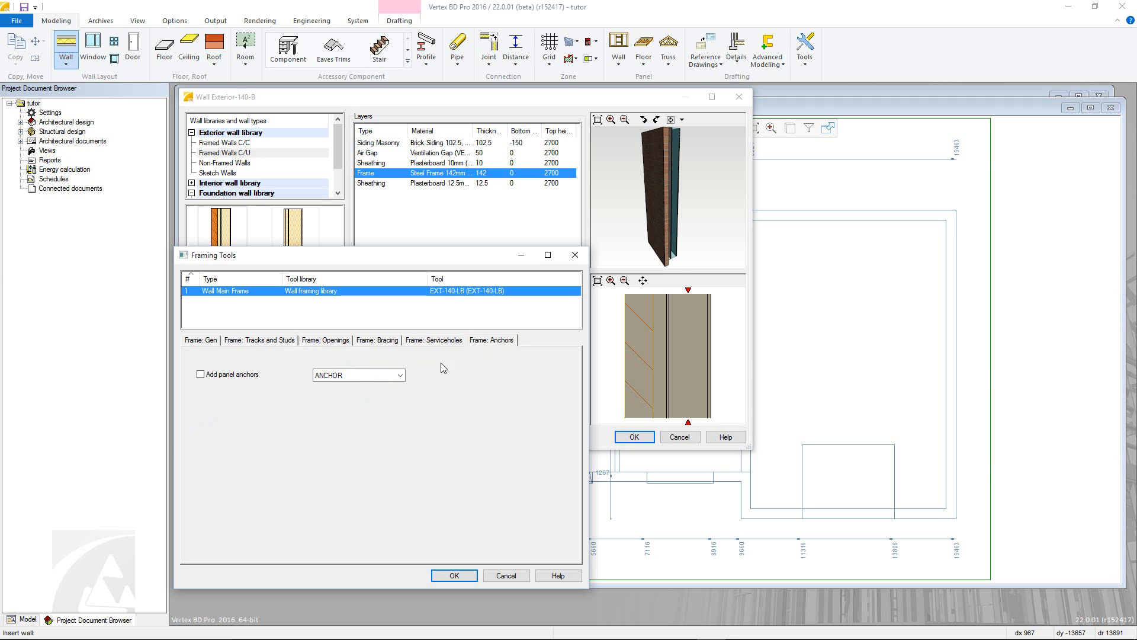
click(401, 375)
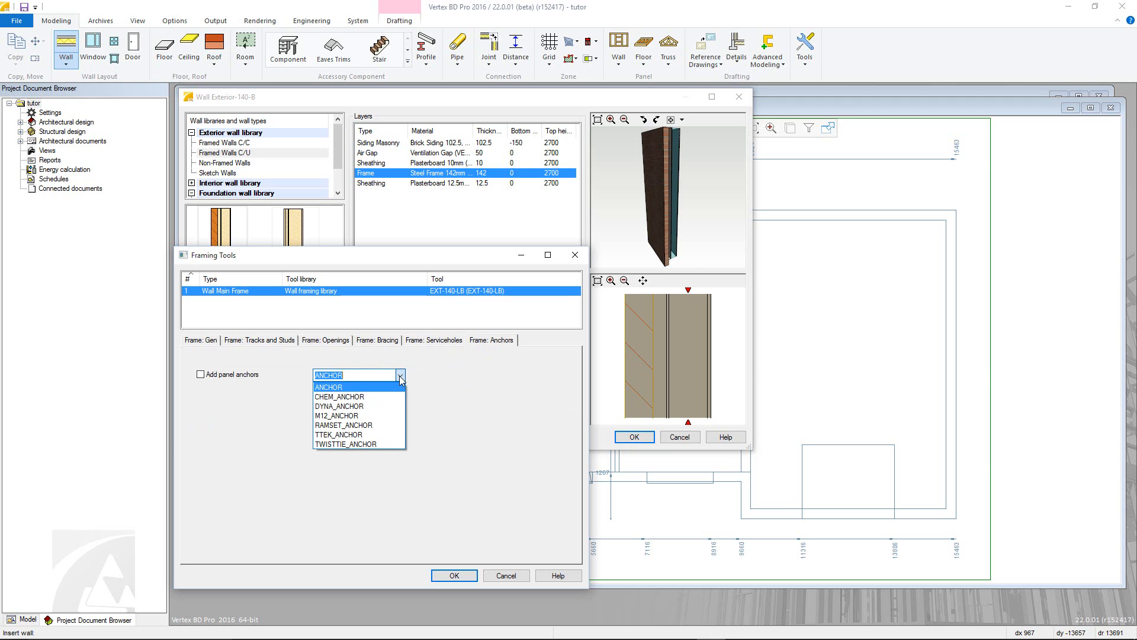
click(400, 378)
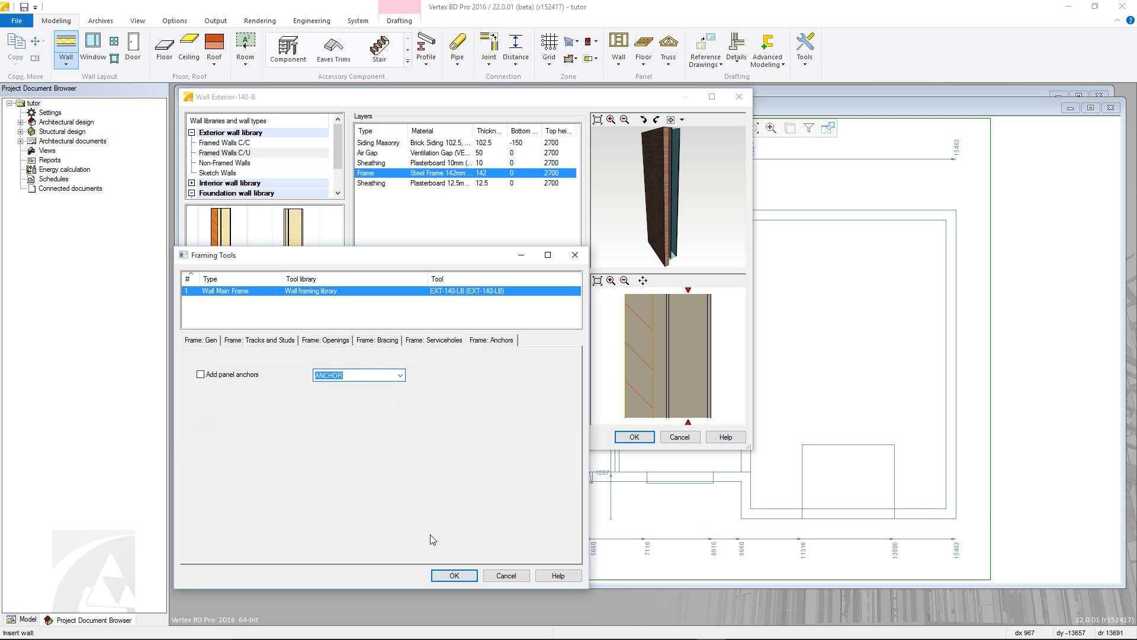
click(450, 575)
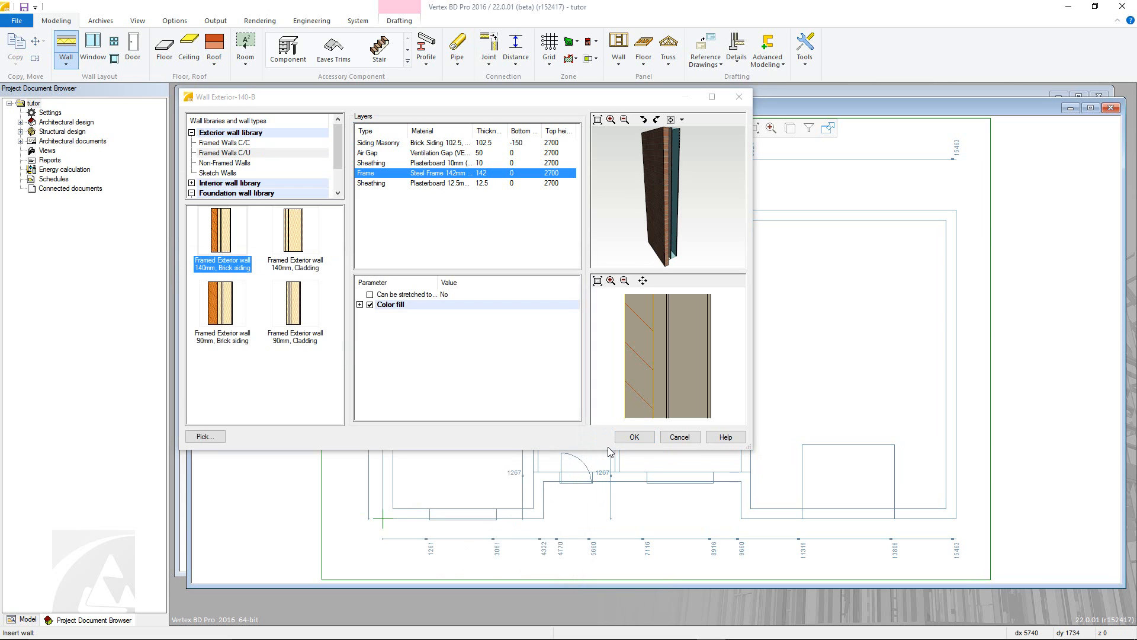
click(630, 438)
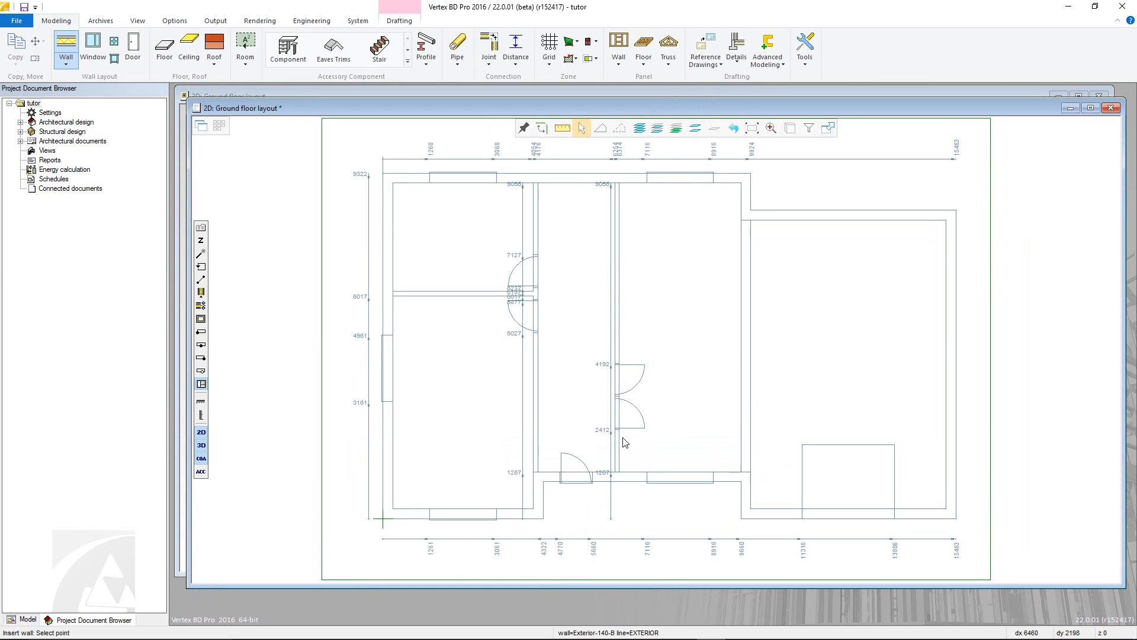